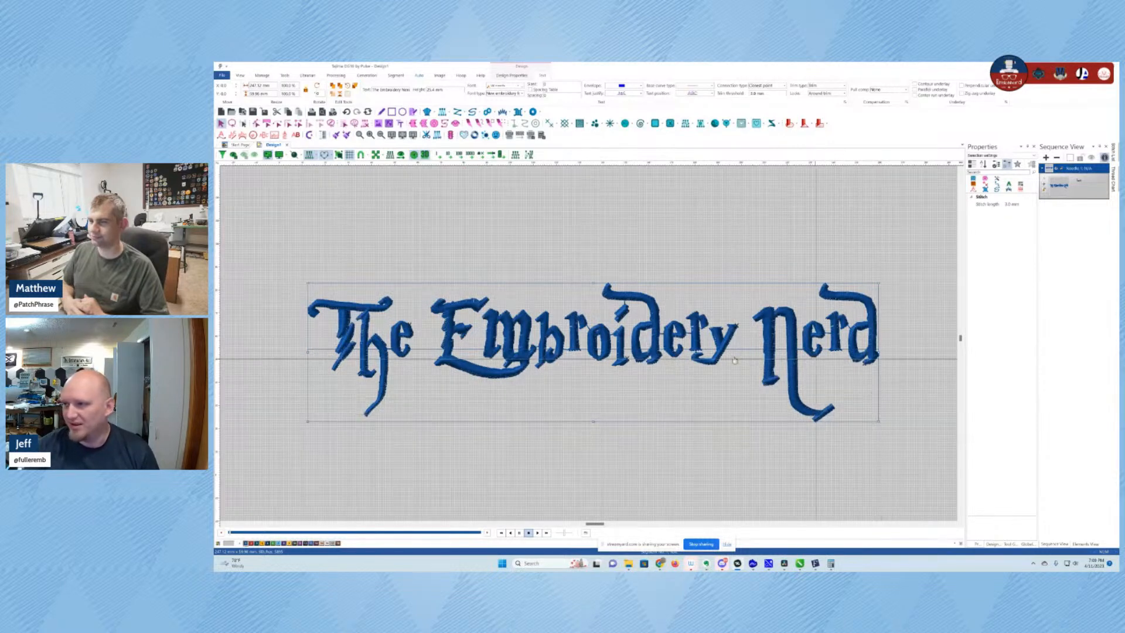
left_click(507, 341)
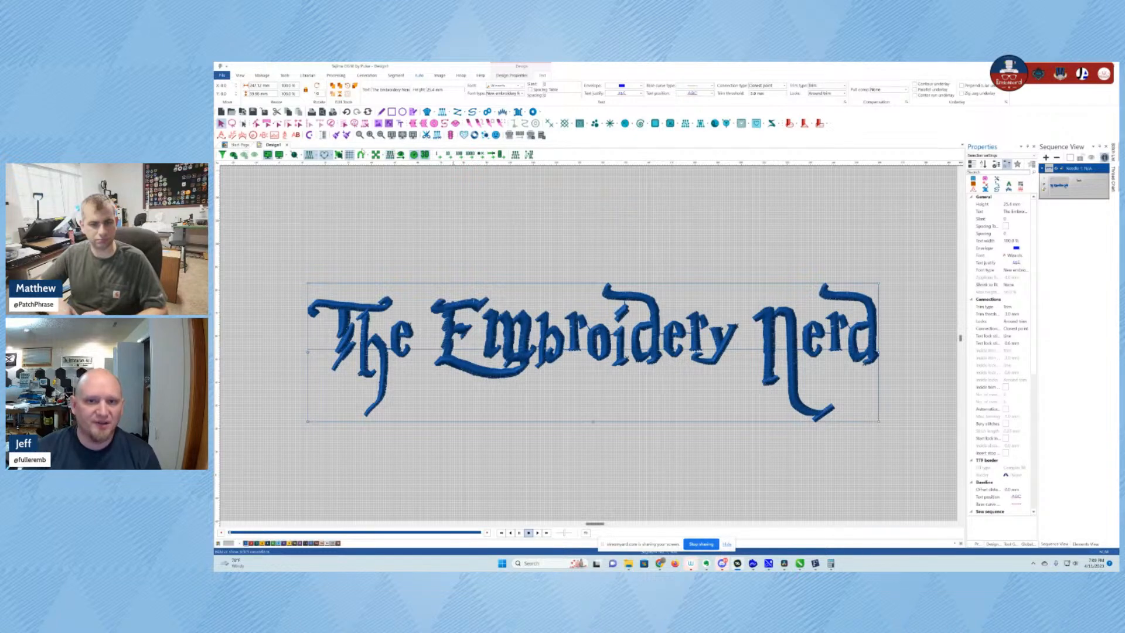
left_click(240, 75)
left_click(262, 76)
left_click(285, 76)
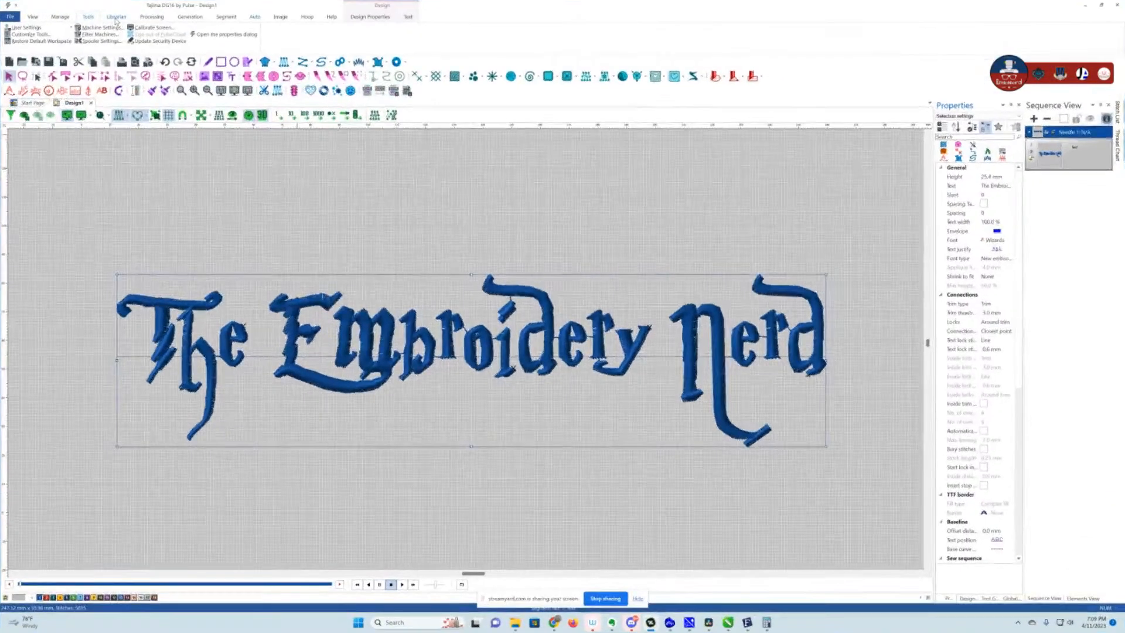
left_click(300, 73)
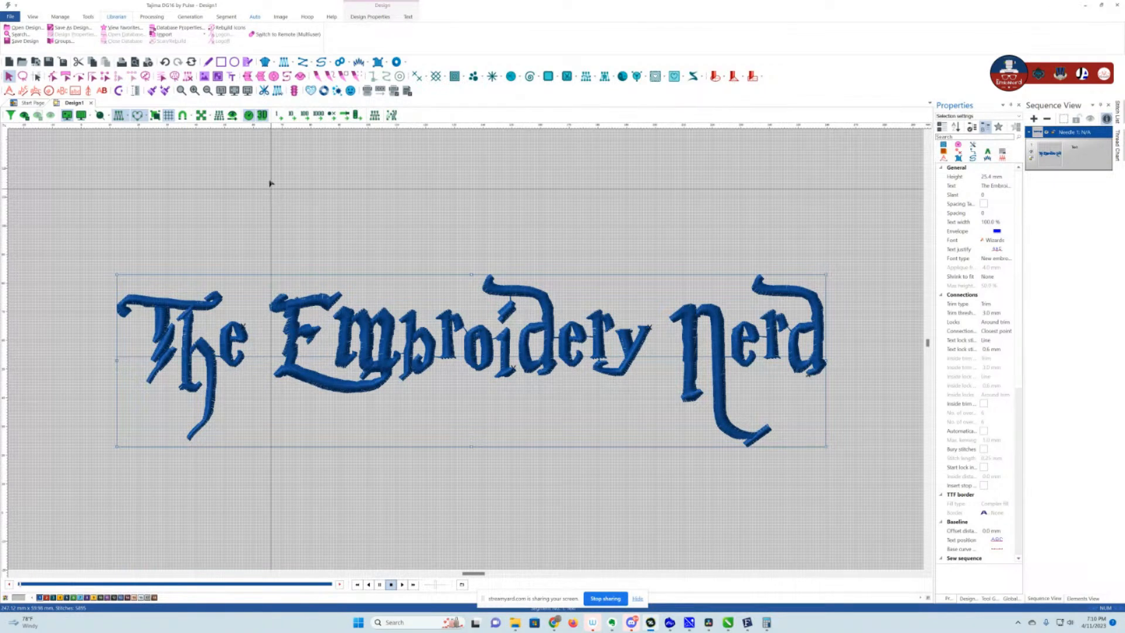
- Place an embroidered monkey emoji above the "The Embroidery Nerd" lettering
left_click(350, 91)
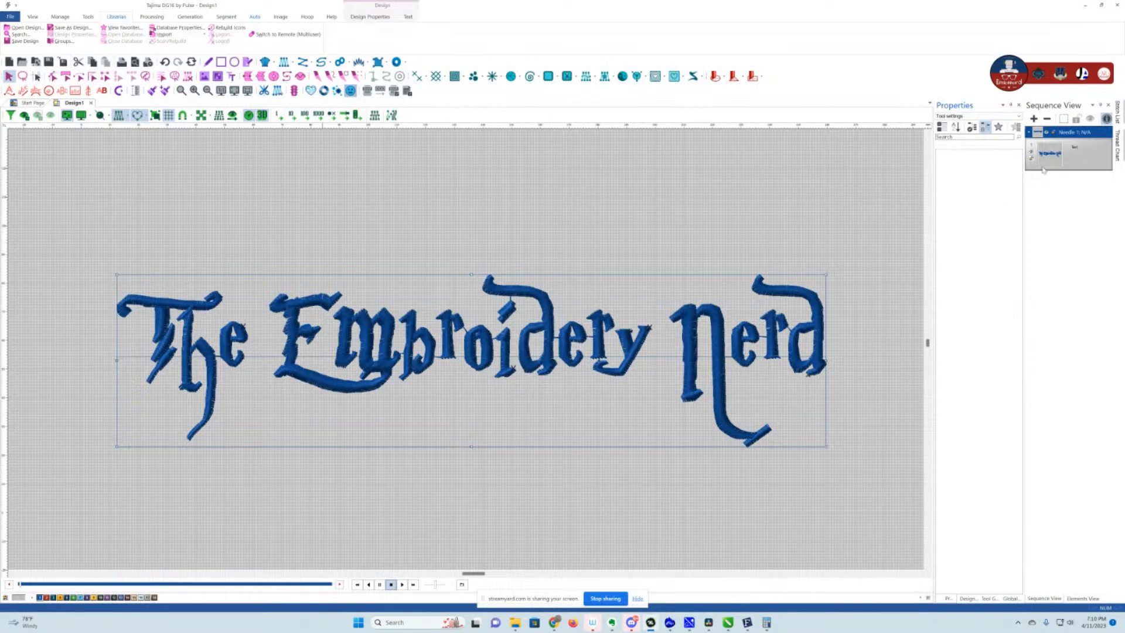
left_click(992, 165)
left_click(1020, 165)
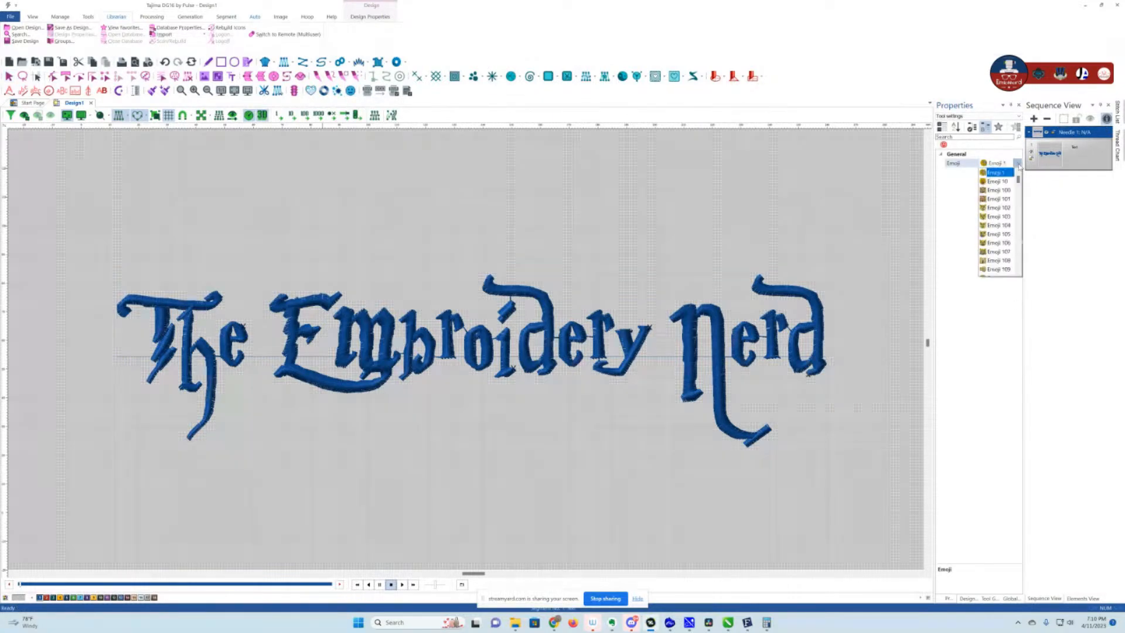
left_click(985, 217)
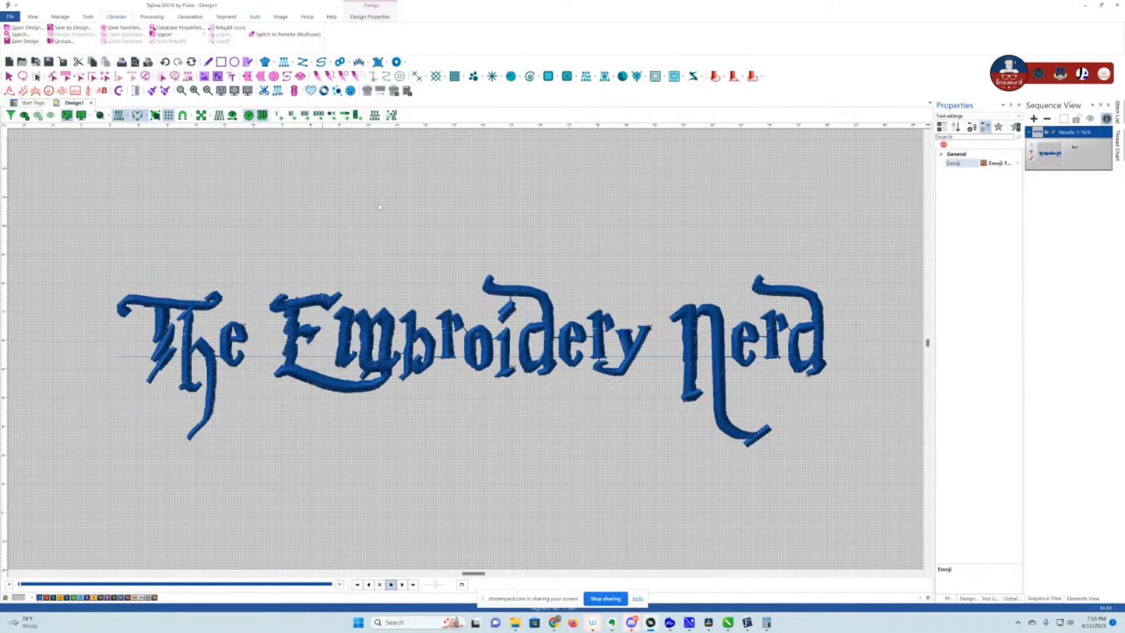
left_click(474, 289)
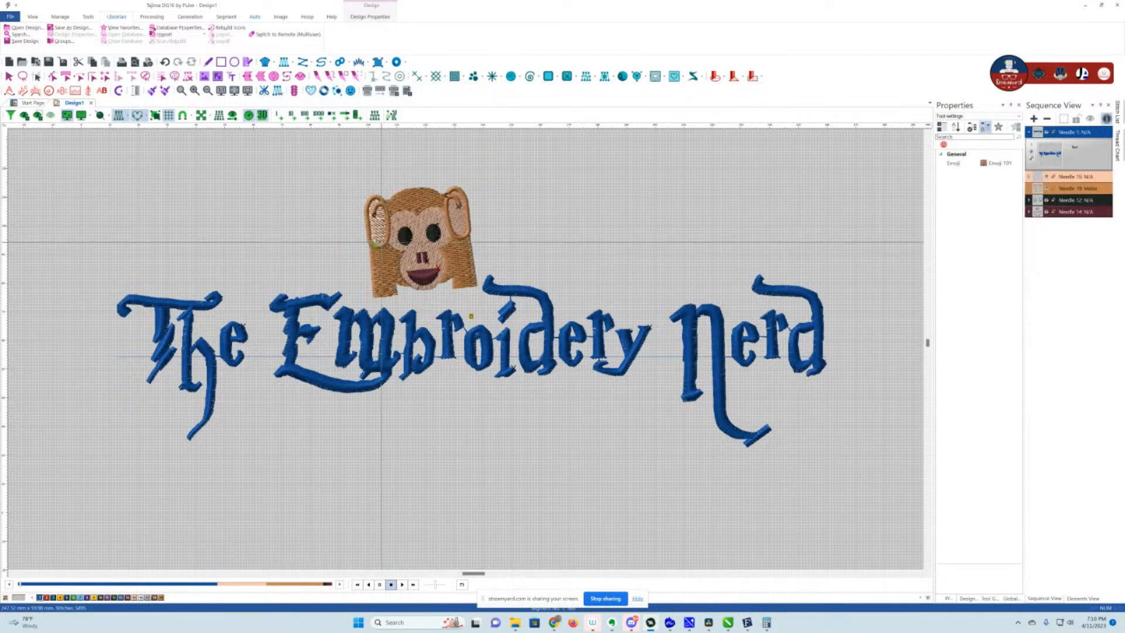
key("Escape")
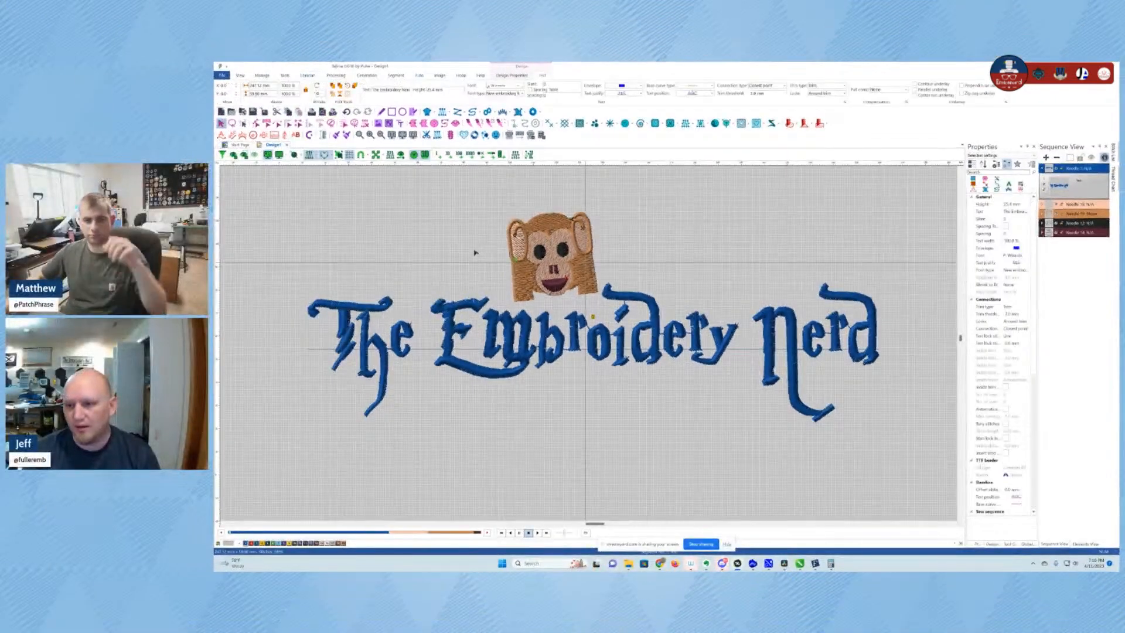
- Delete the monkey emoji and the "The Embroidery Nerd" lettering, leaving the design empty
left_click(511, 247)
key("Delete")
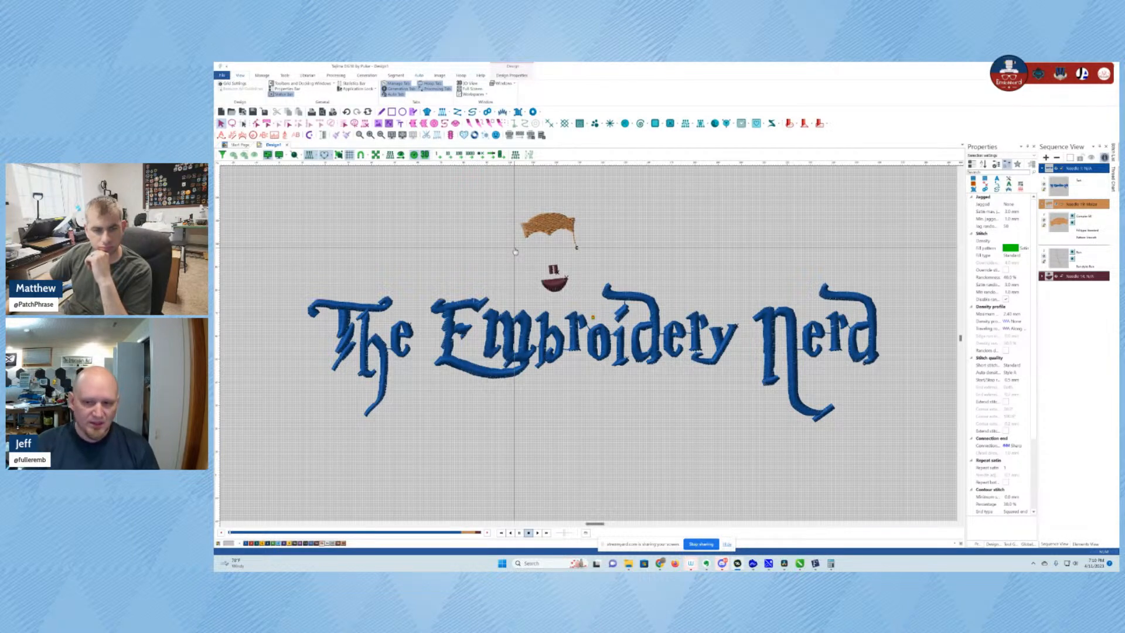
left_click_drag(492, 167, 620, 313)
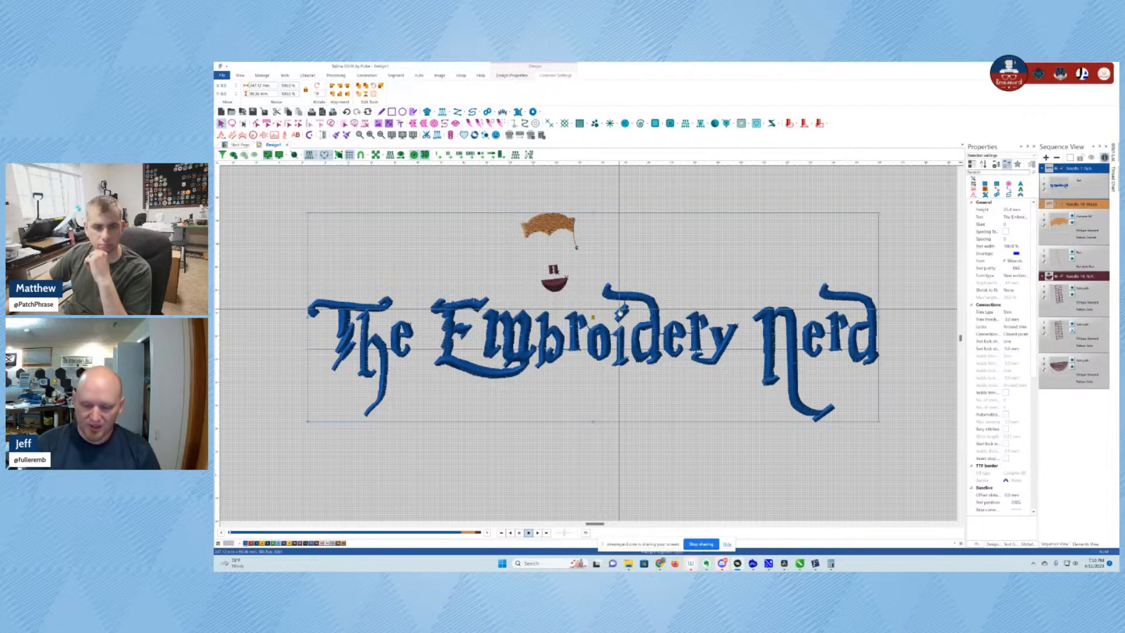
key("Delete")
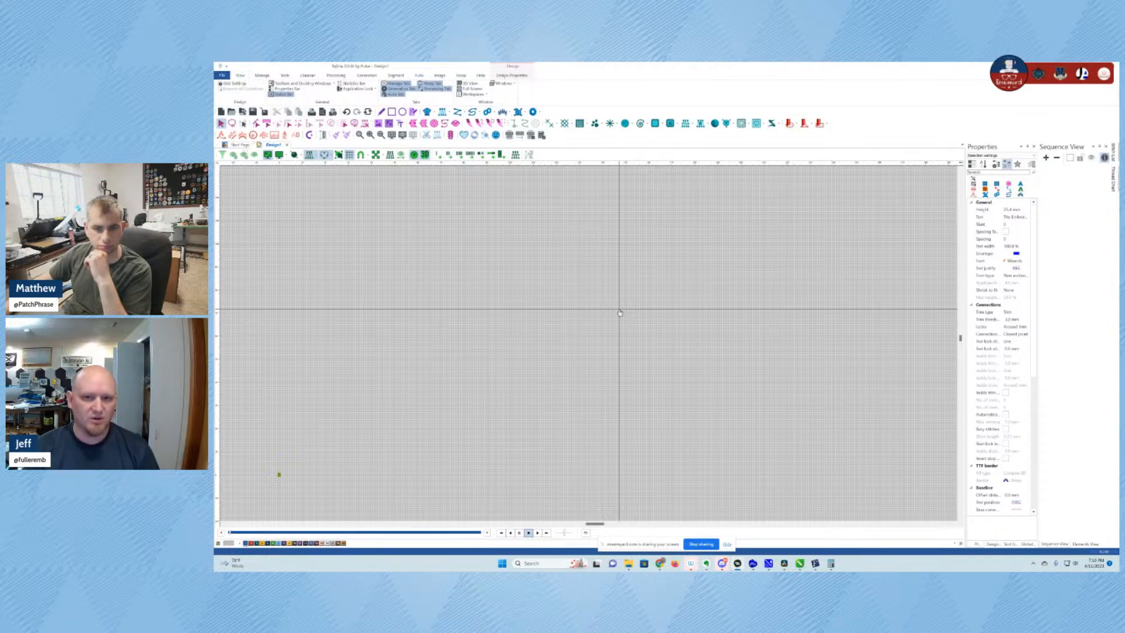
- Examine the embroidery file formats available for opening a design
left_click(232, 111)
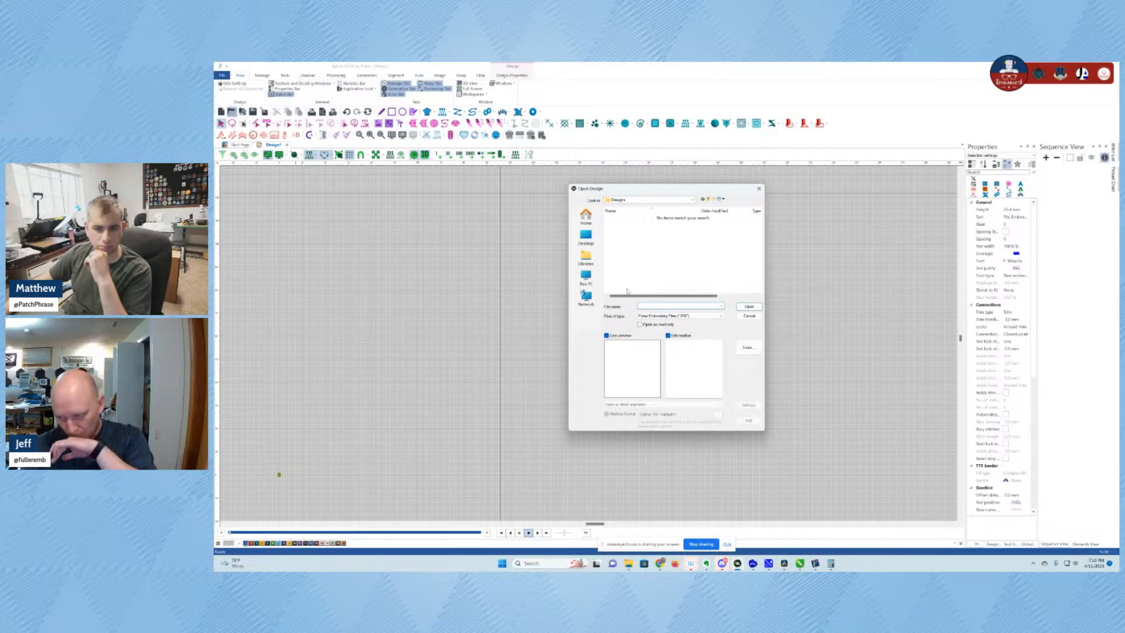
left_click(704, 317)
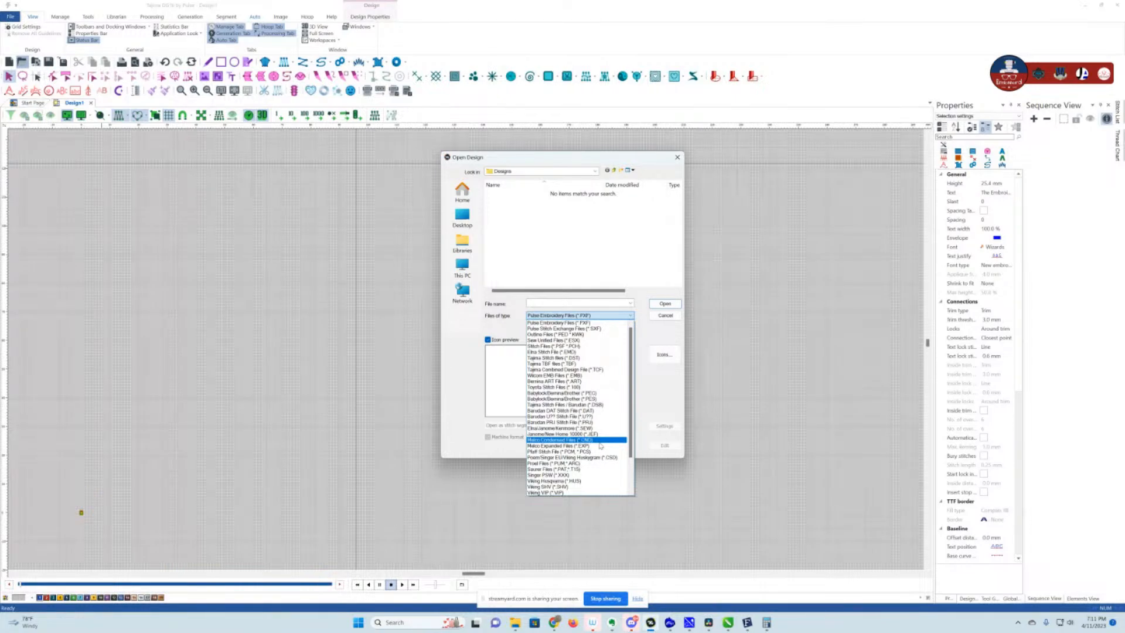
scroll(601, 446, "down", 4)
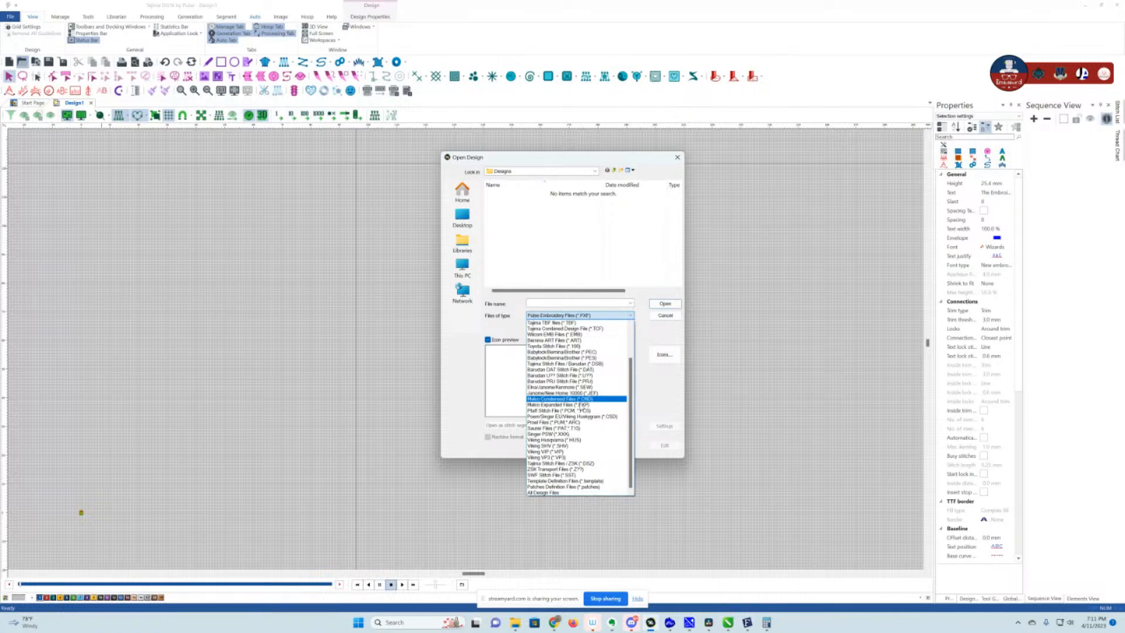
key("Escape")
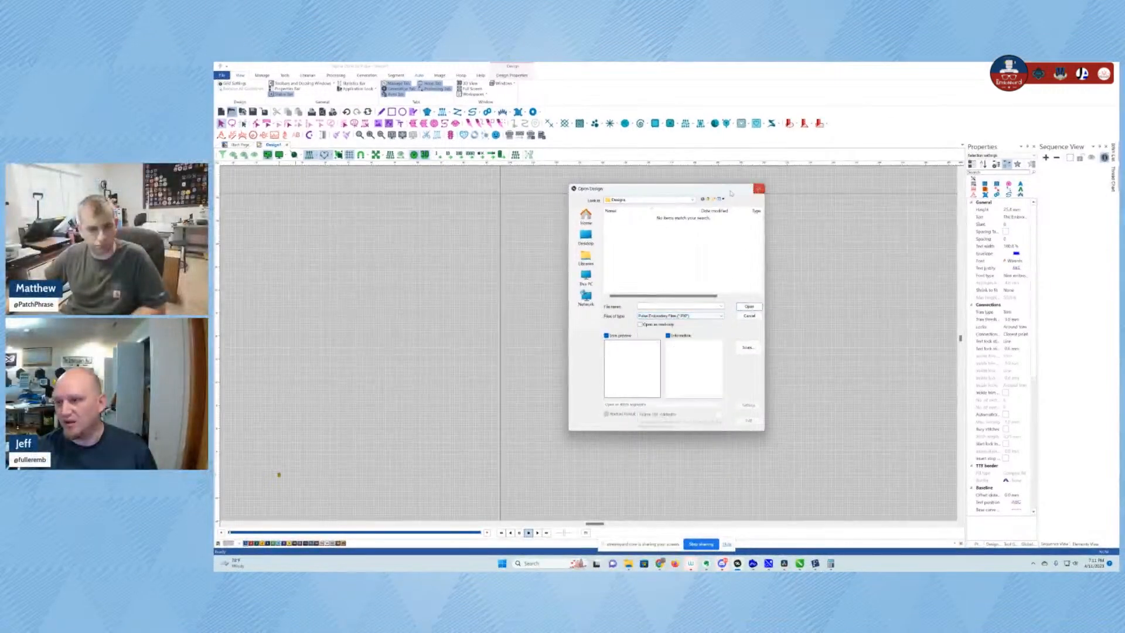
key("Escape")
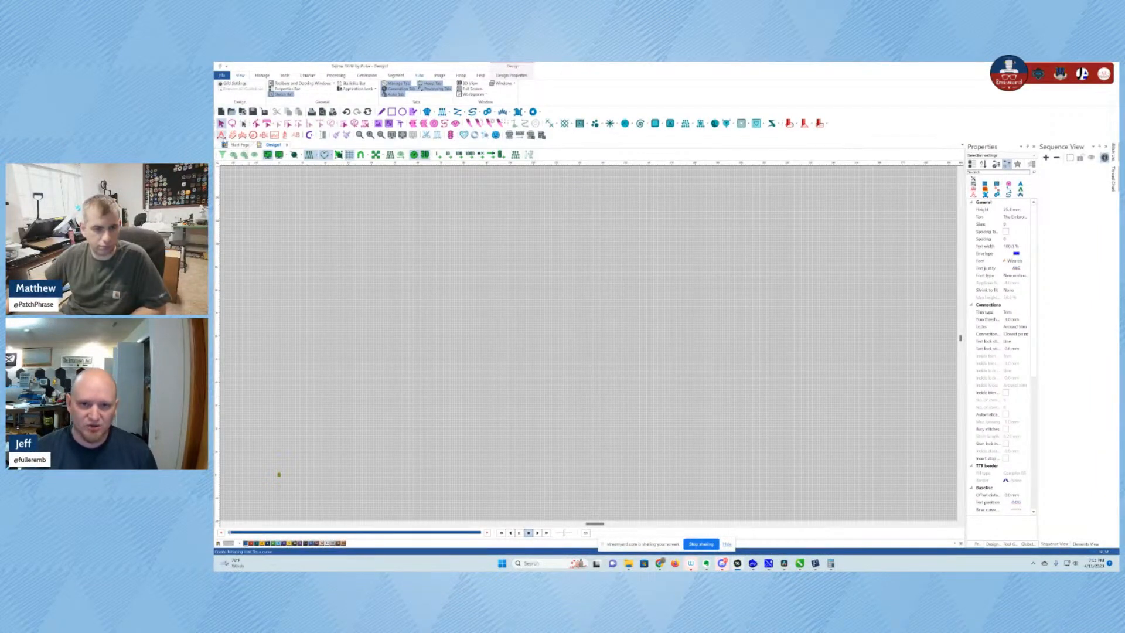
- Create lettering on a straight horizontal baseline across the middle of the empty design, reading "The Embroidery Nerd"
left_click(221, 135)
left_click(399, 311)
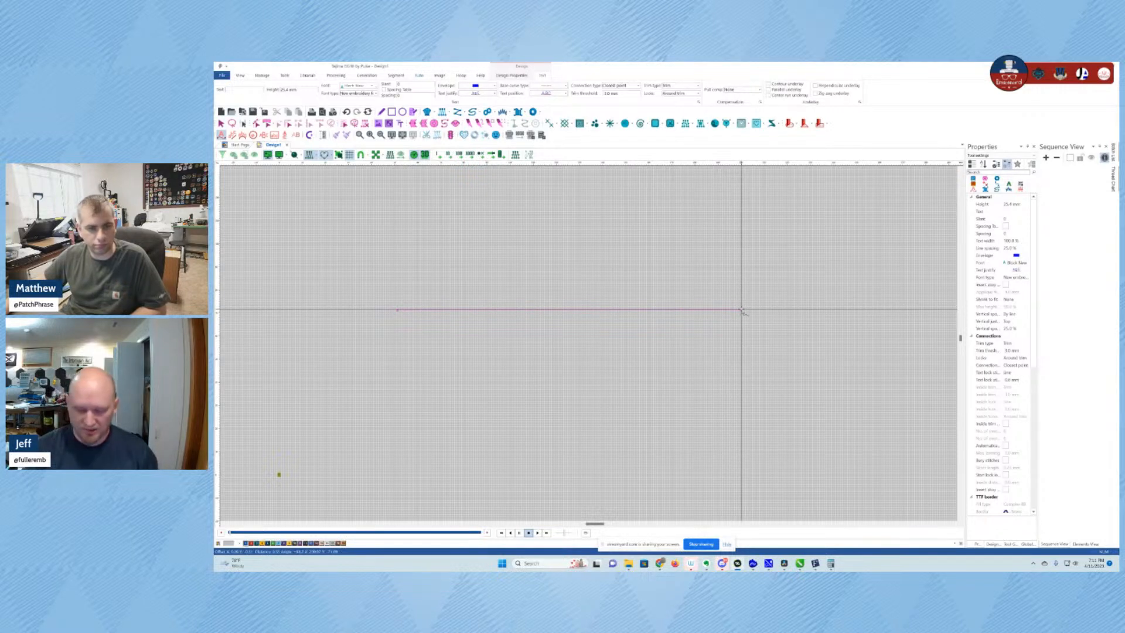
left_click(742, 311)
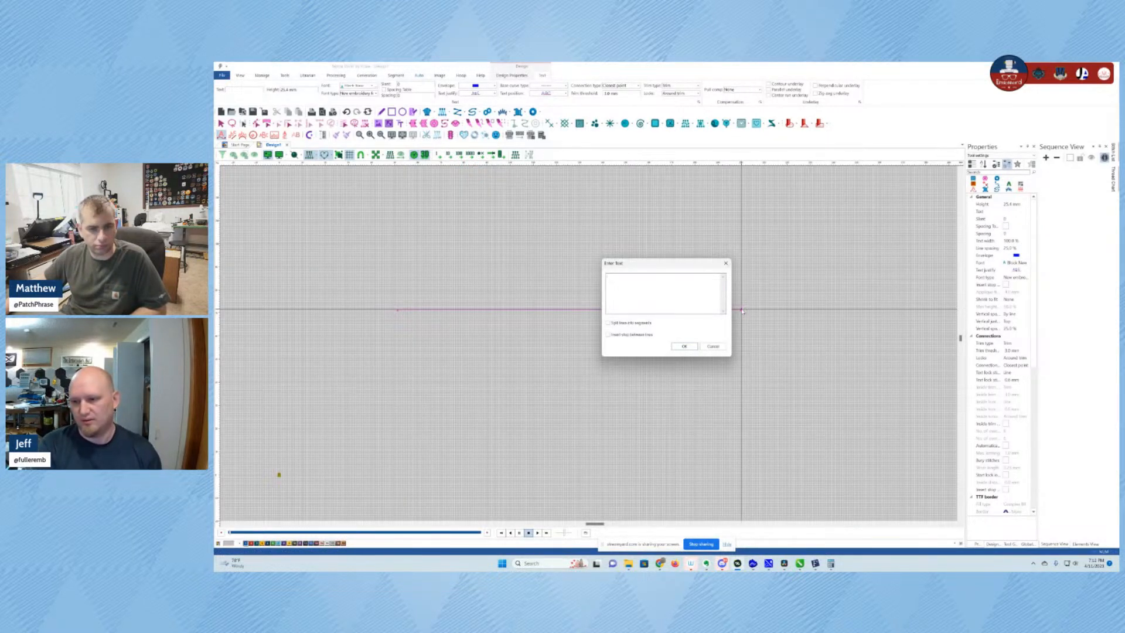
type("The Embroidery")
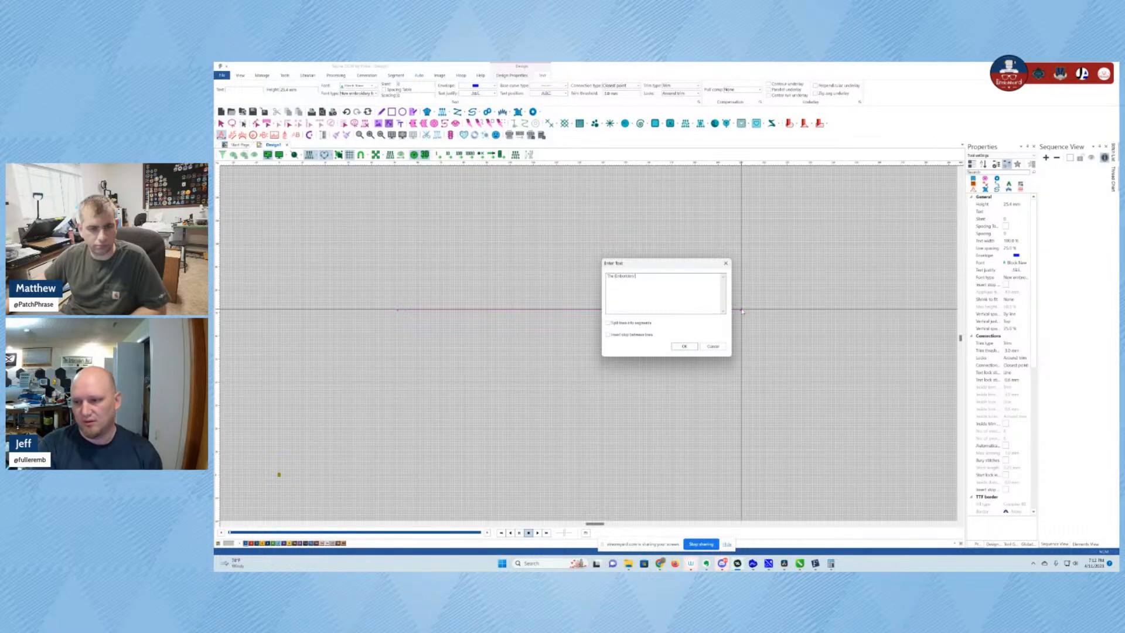
key("BackSpace")
key("BackSpace")
key("BackSpace")
key("BackSpace")
key("BackSpace")
key("BackSpace")
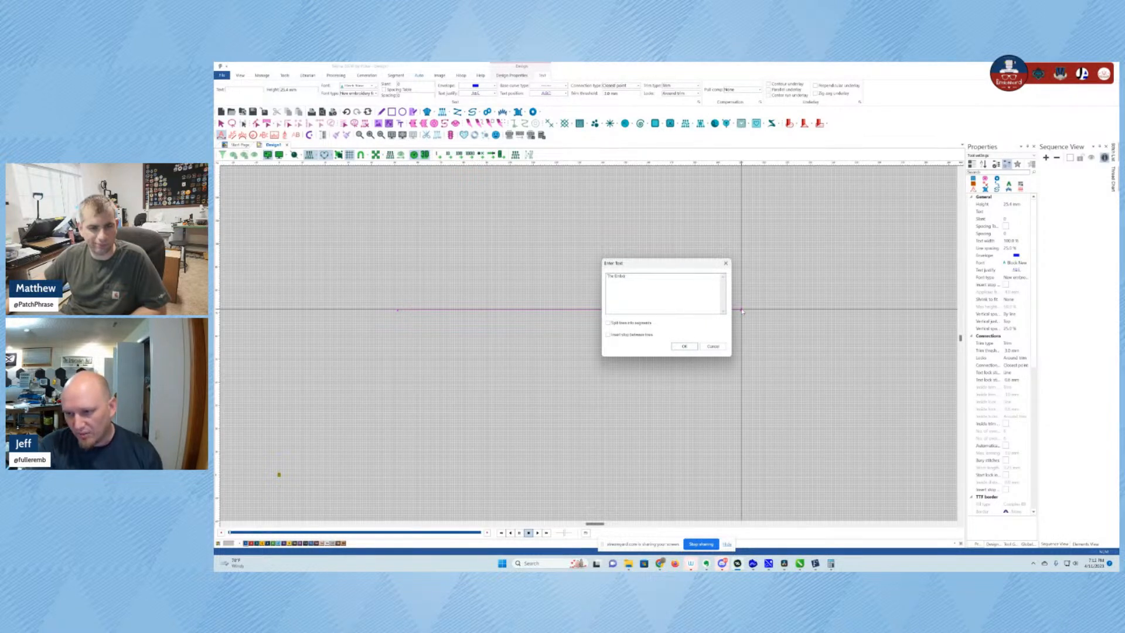
type("oidery")
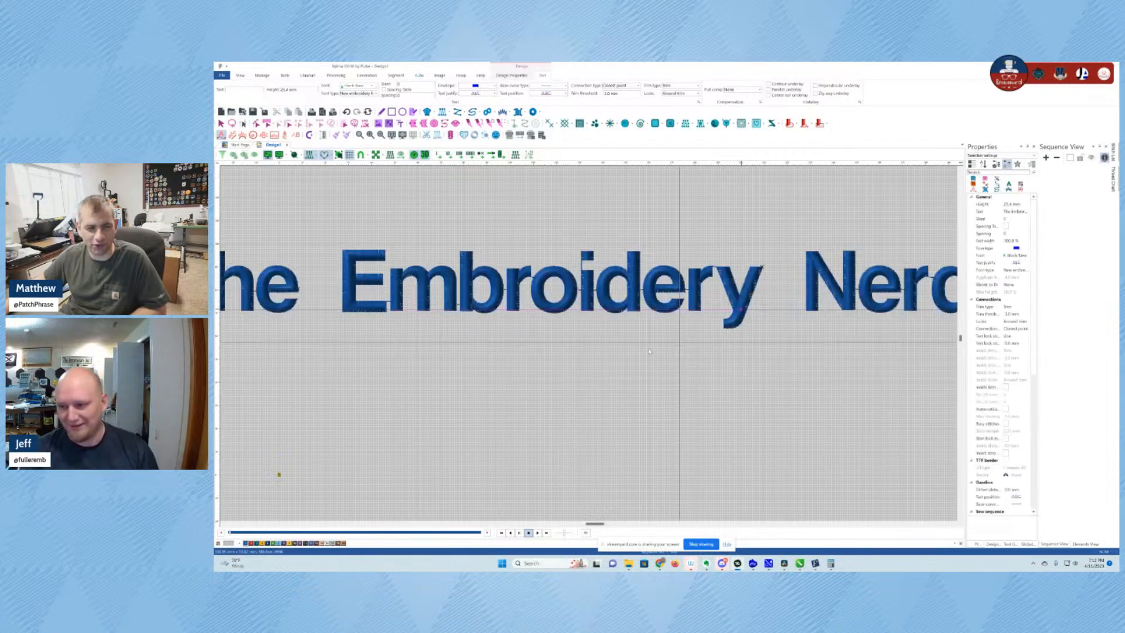
scroll(592, 283, "down", 4)
scroll(589, 286, "up", 1)
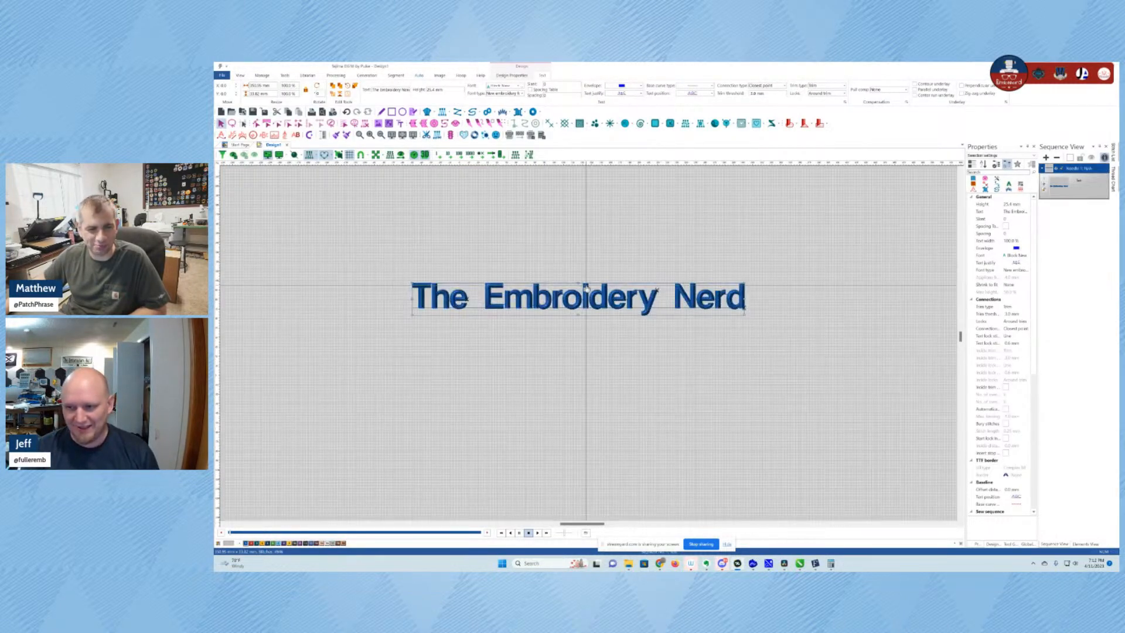
- Save the lettering design to the Designs folder as a Tajima stitch file (DST) named Design1
left_click(222, 75)
key("Escape")
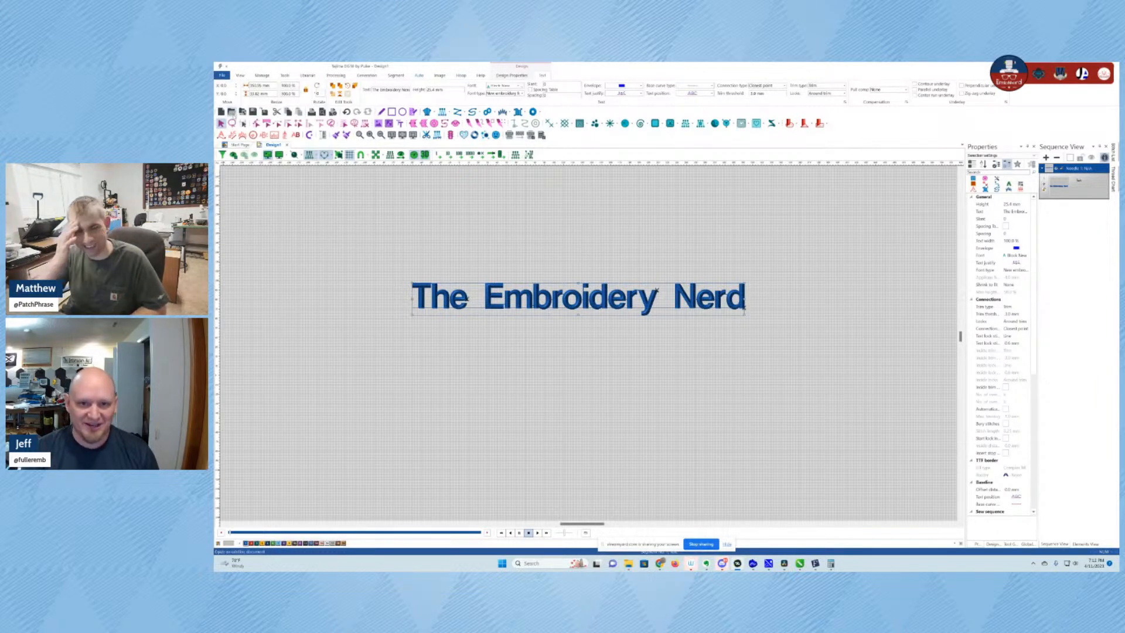
key("ctrl+s")
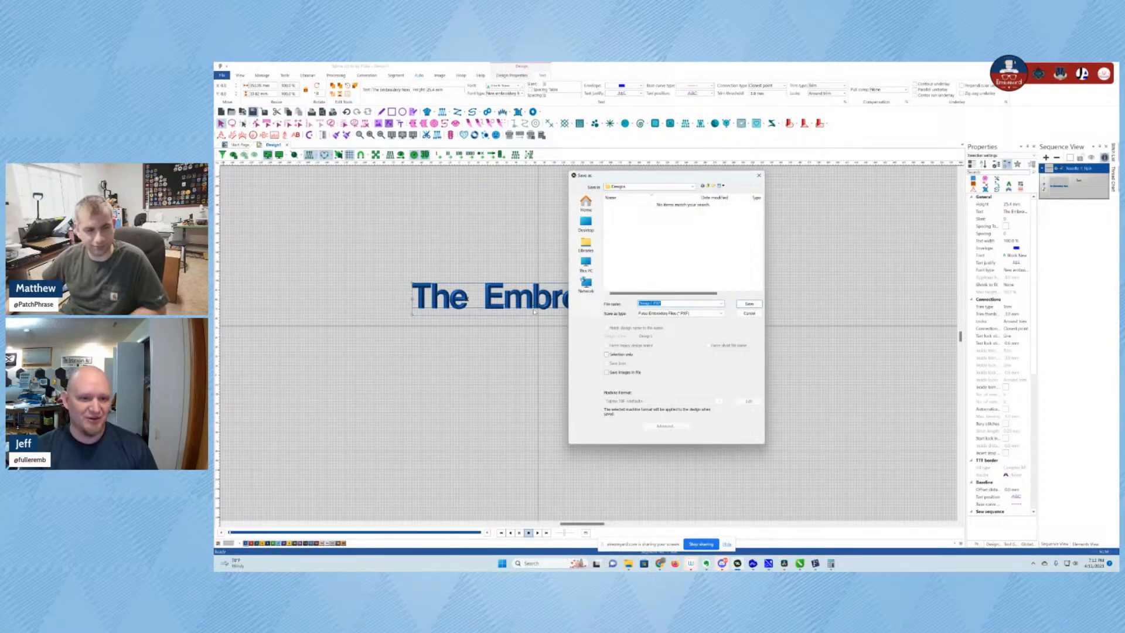
left_click(677, 314)
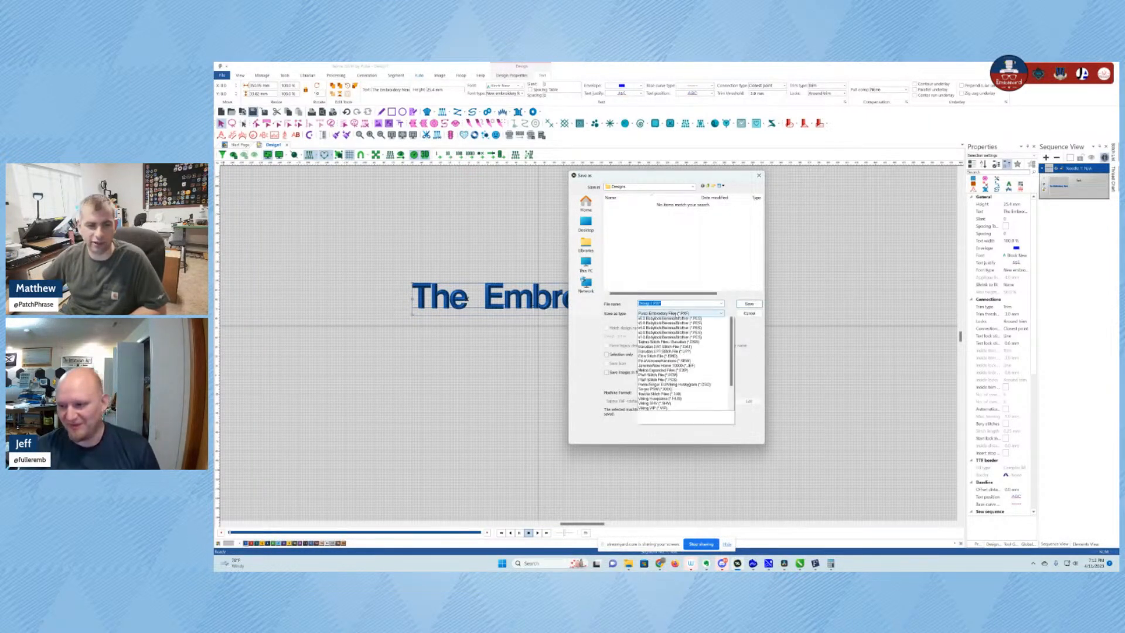
left_click(678, 318)
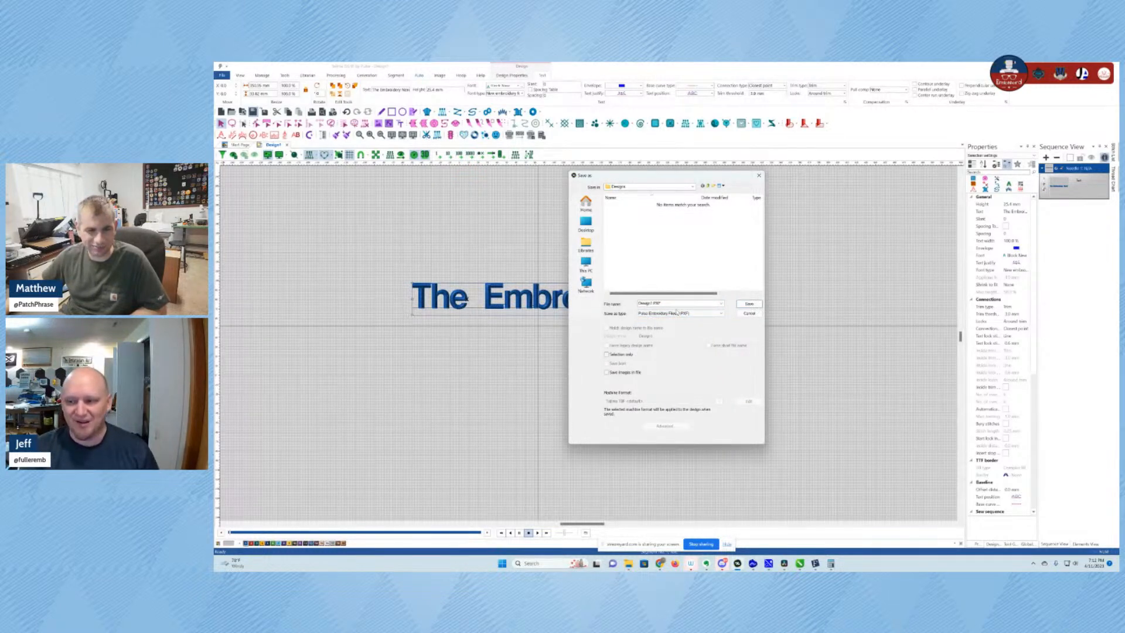
left_click(677, 314)
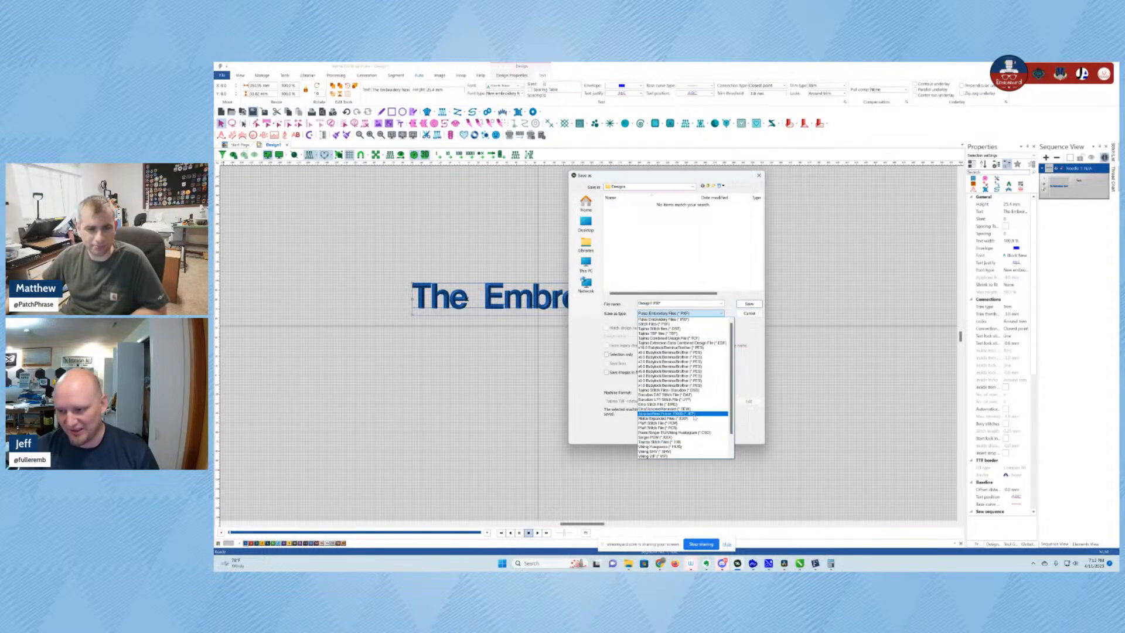
scroll(697, 434, "down", 2)
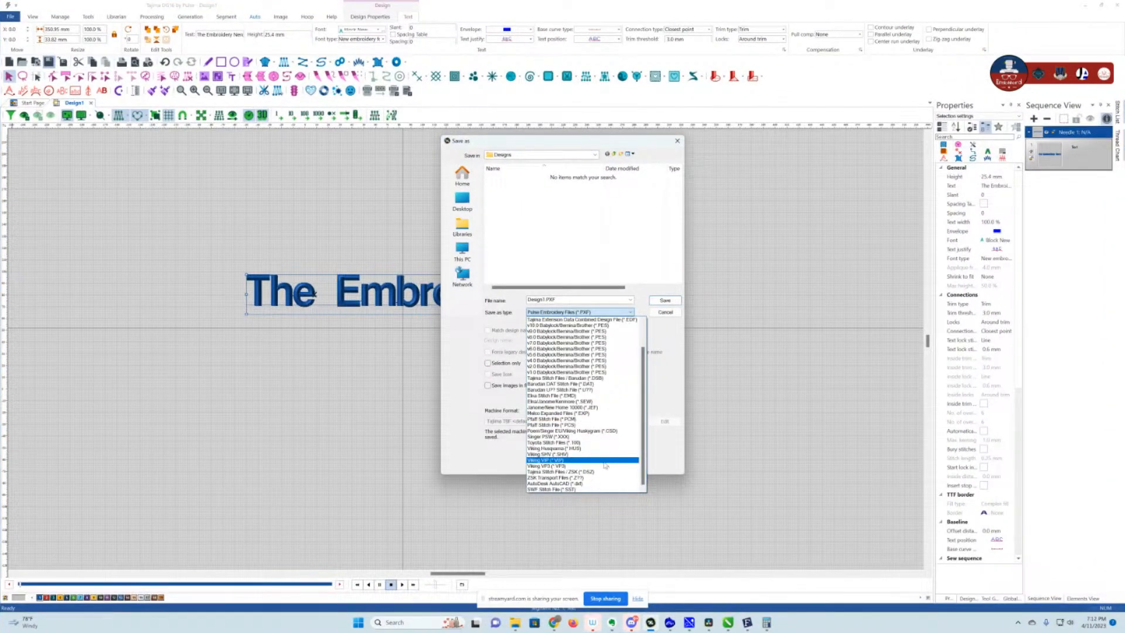
scroll(598, 392, "up", 2)
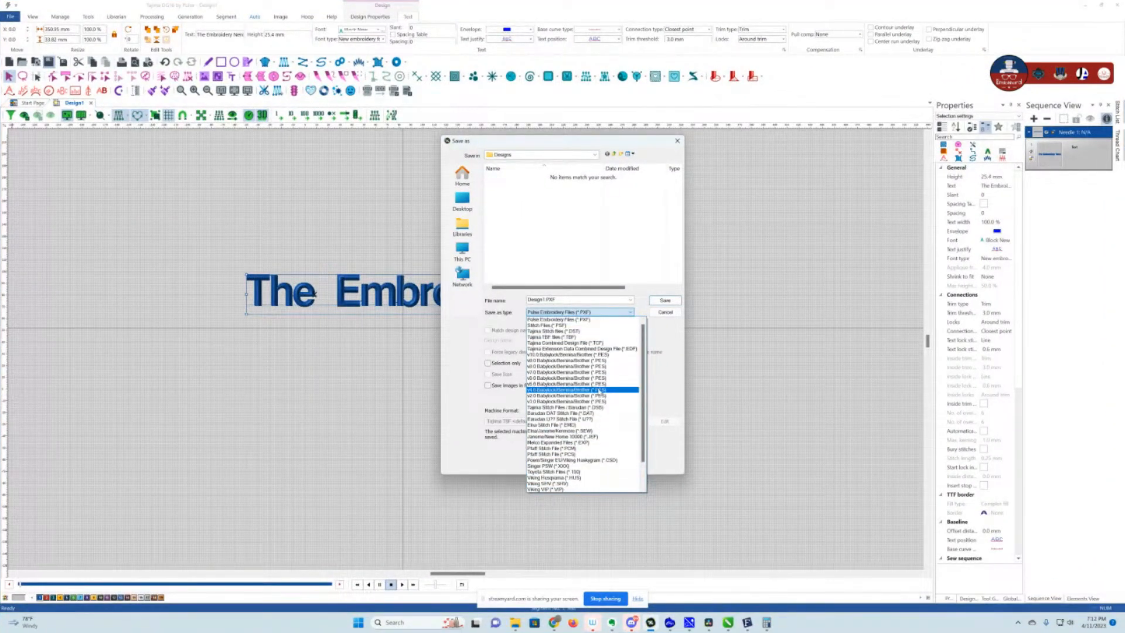
left_click(580, 332)
left_click(665, 301)
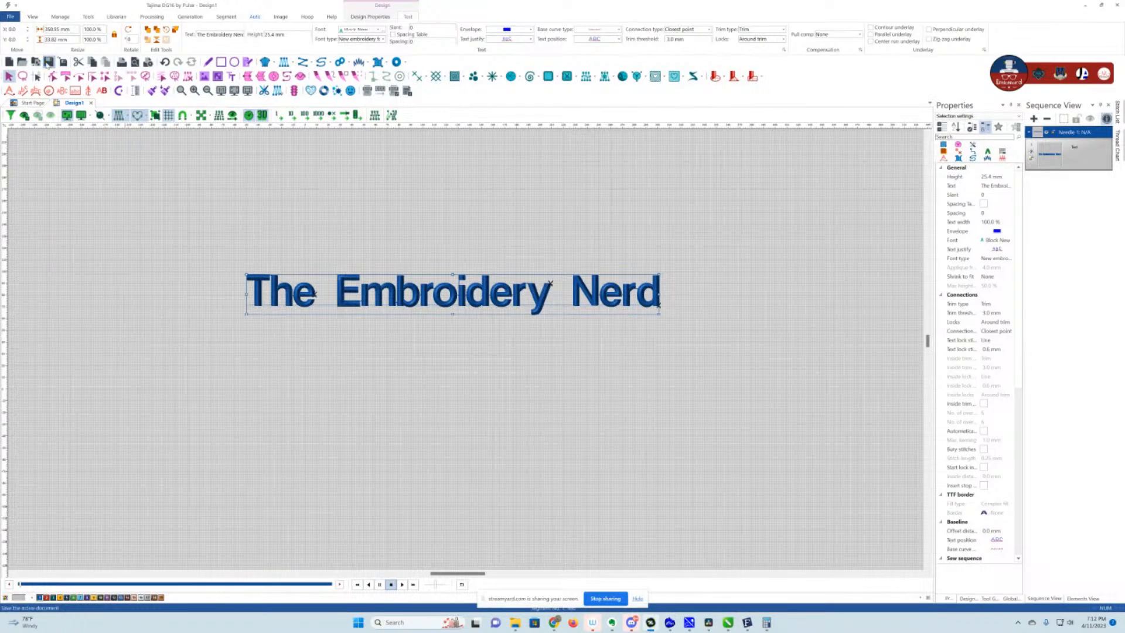
- Preview Design1.DST among all design files in the Designs folder and close the file selection without opening it
left_click(11, 16)
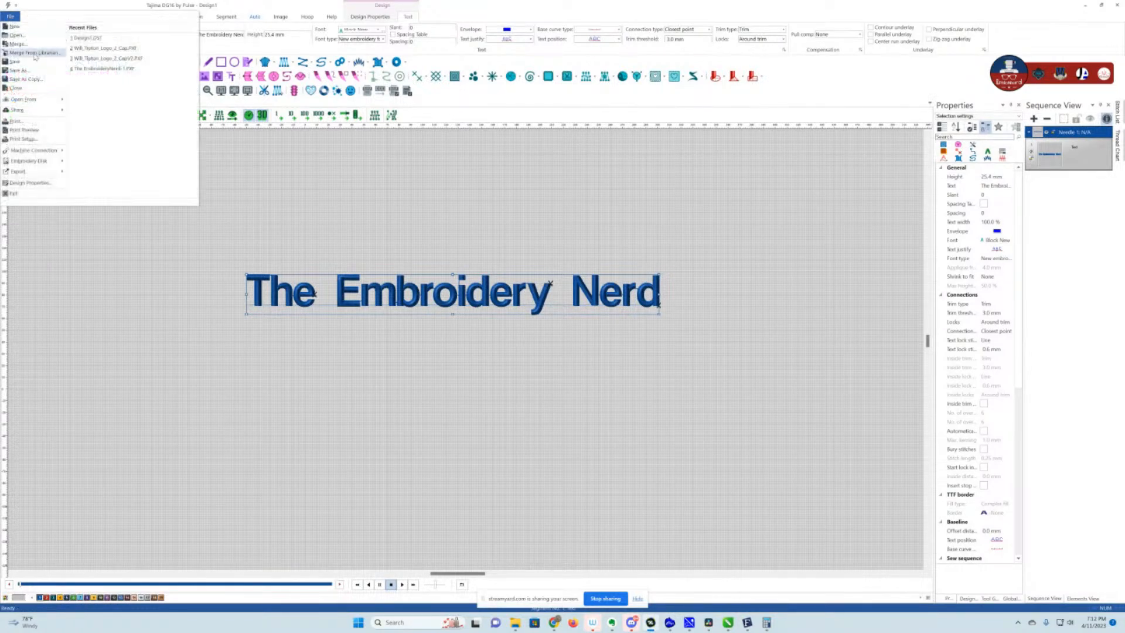
left_click(462, 331)
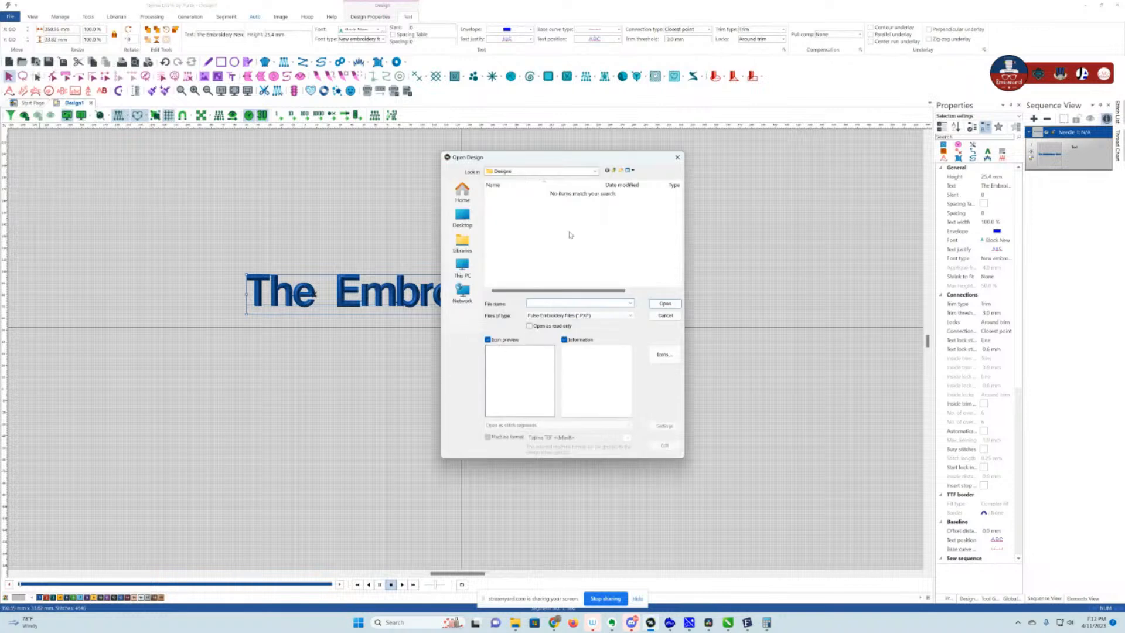
left_click(597, 316)
scroll(607, 434, "down", 3)
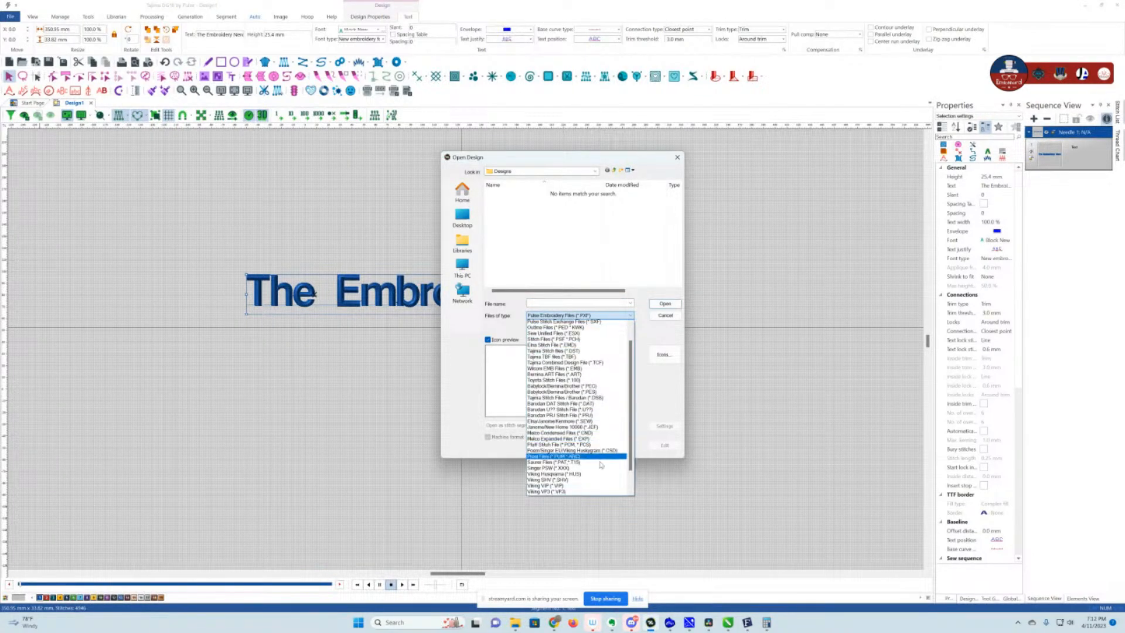
scroll(607, 428, "up", 3)
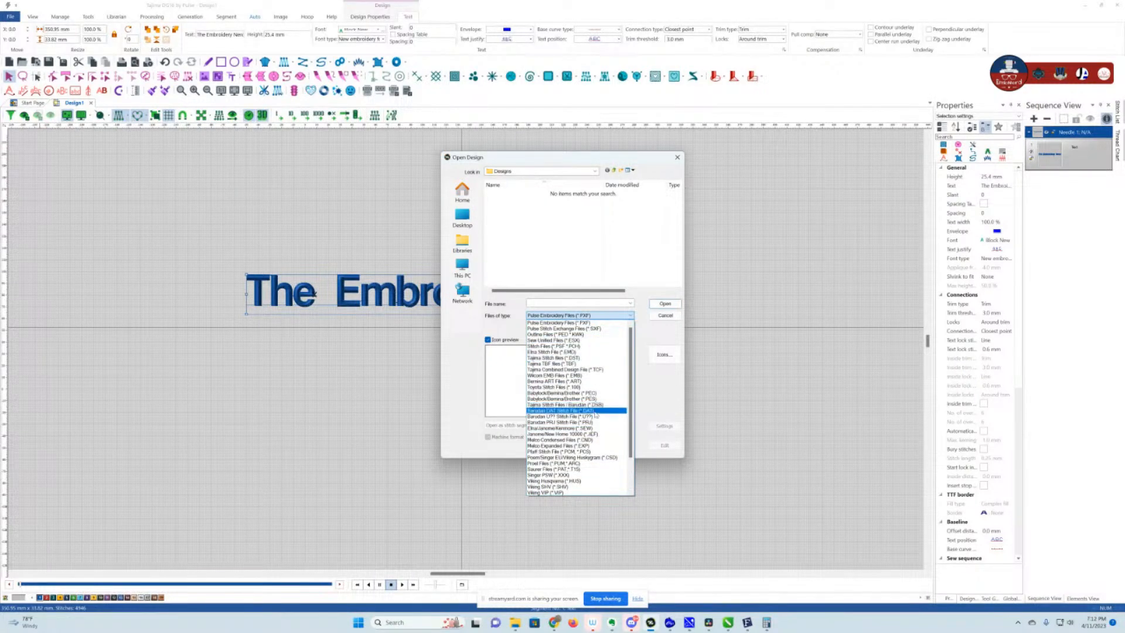
scroll(598, 433, "down", 5)
left_click(585, 489)
left_click(514, 193)
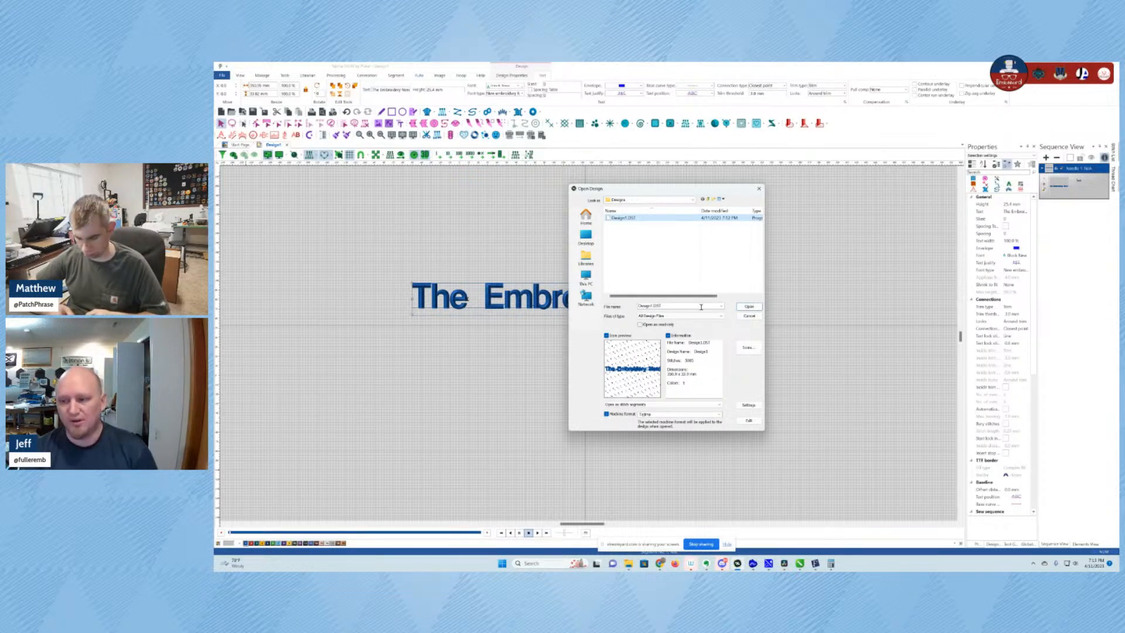
left_click(759, 188)
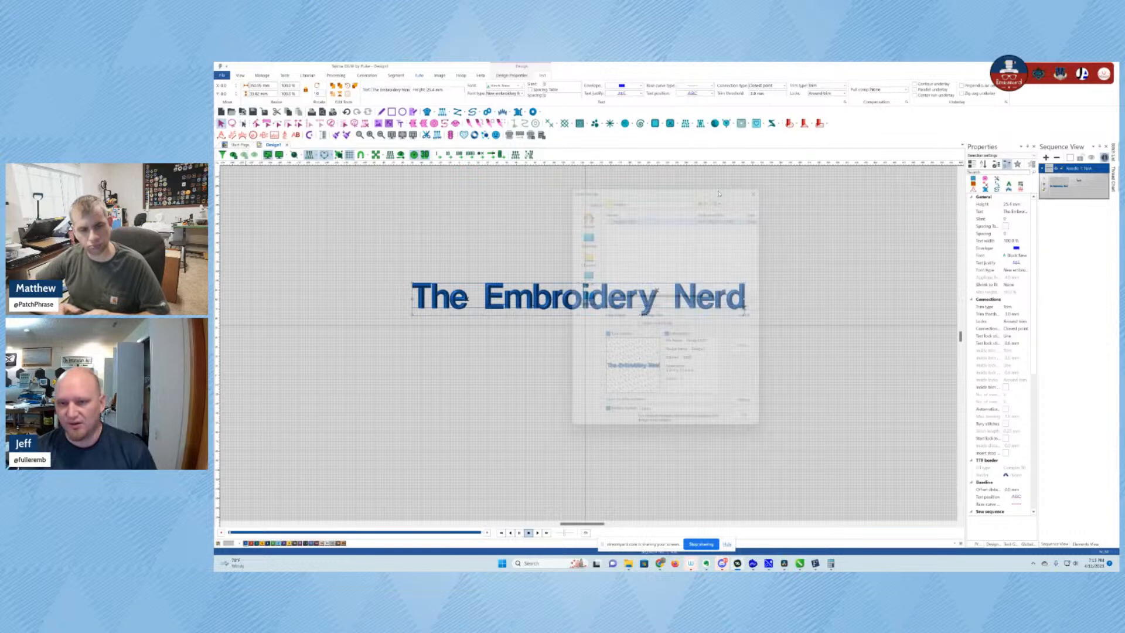
- Save the lettering design in the Designs folder as a Pulse Embroidery file (PXF) named Design1
left_click(222, 75)
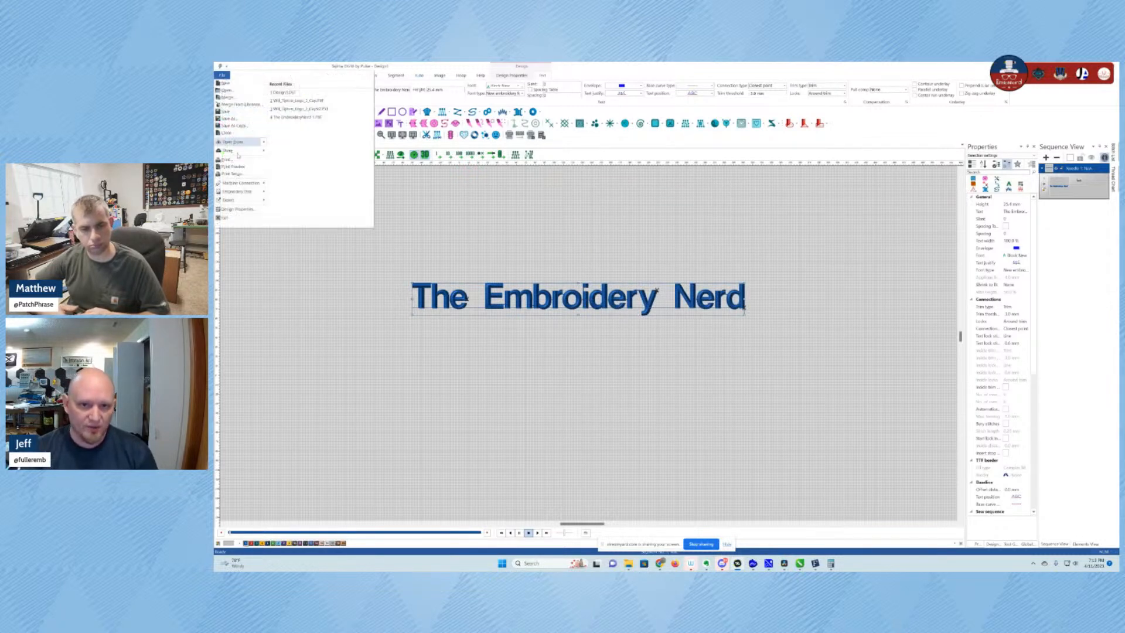
left_click(245, 120)
left_click(661, 314)
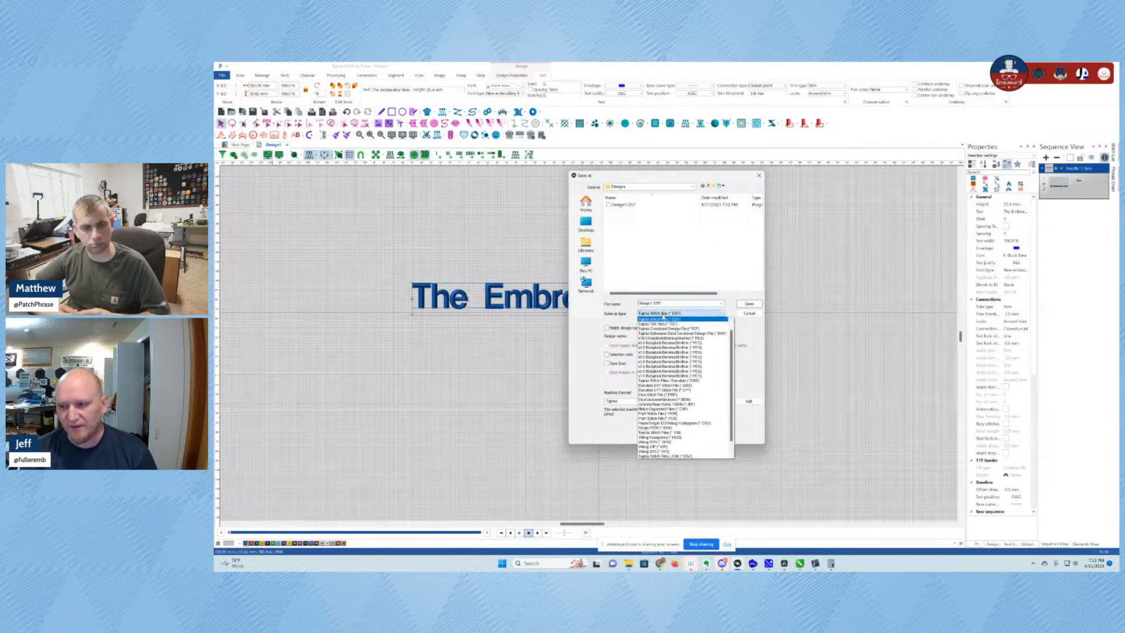
scroll(680, 352, "down", 3)
left_click(694, 320)
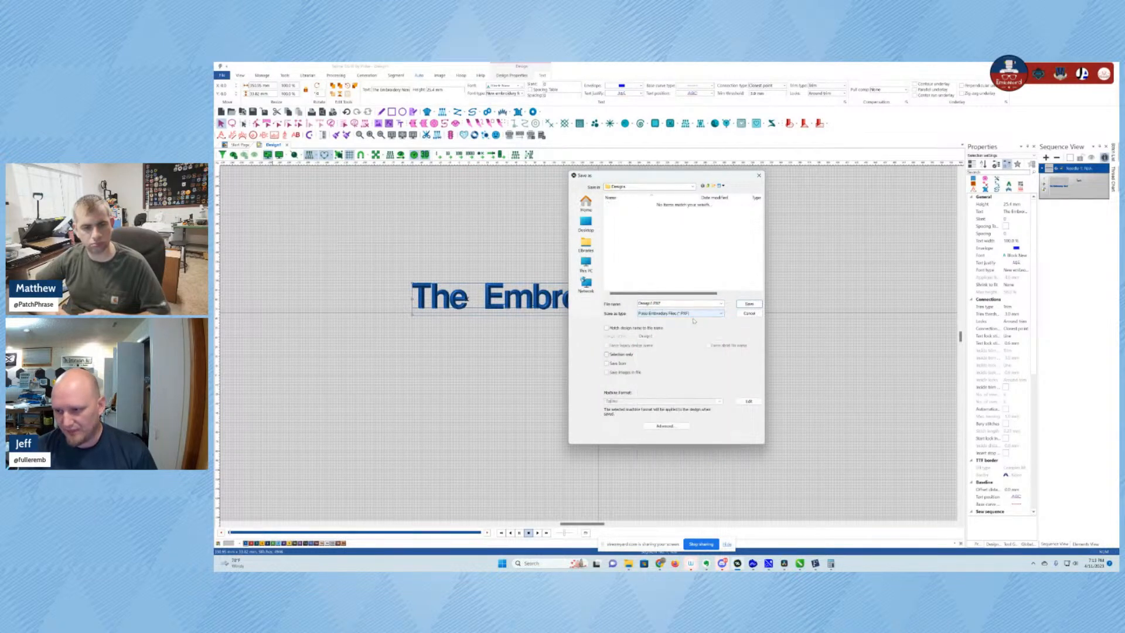
left_click(749, 303)
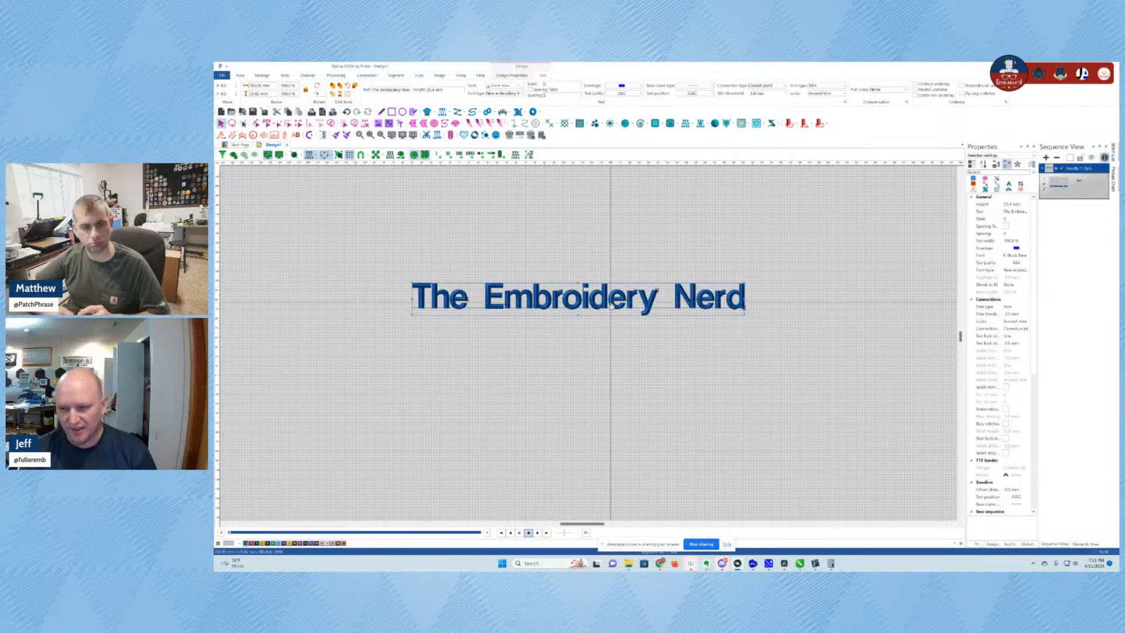
- Move the lettering down and to the left, and enlarge it proportionally with its stitches hidden, restoring the stitch display
left_click_drag(611, 303, 476, 324)
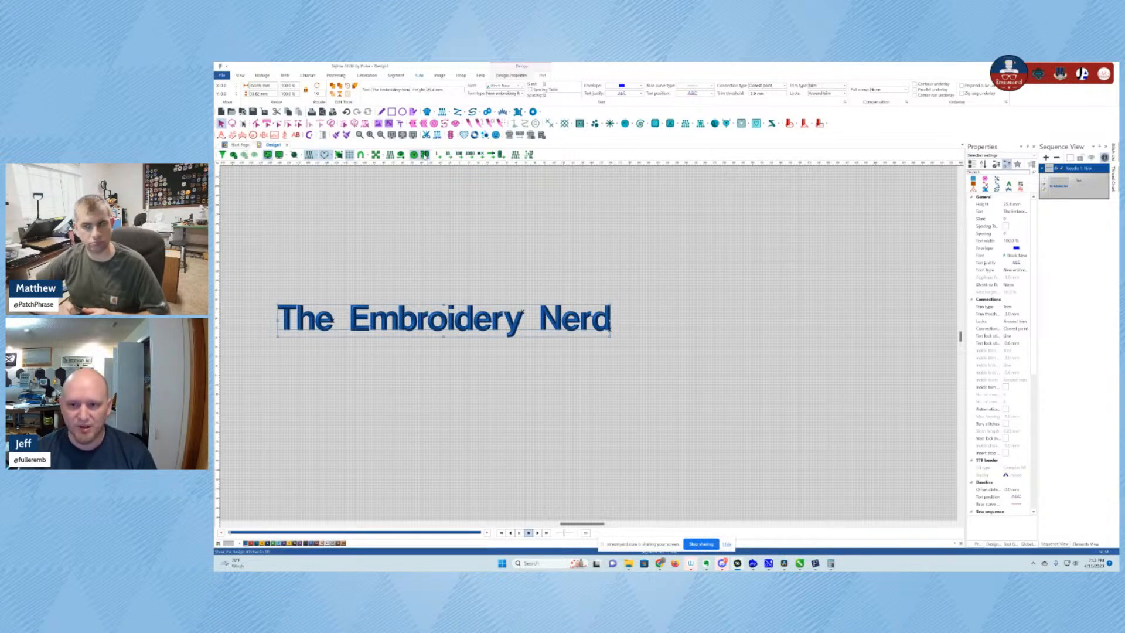
left_click(309, 155)
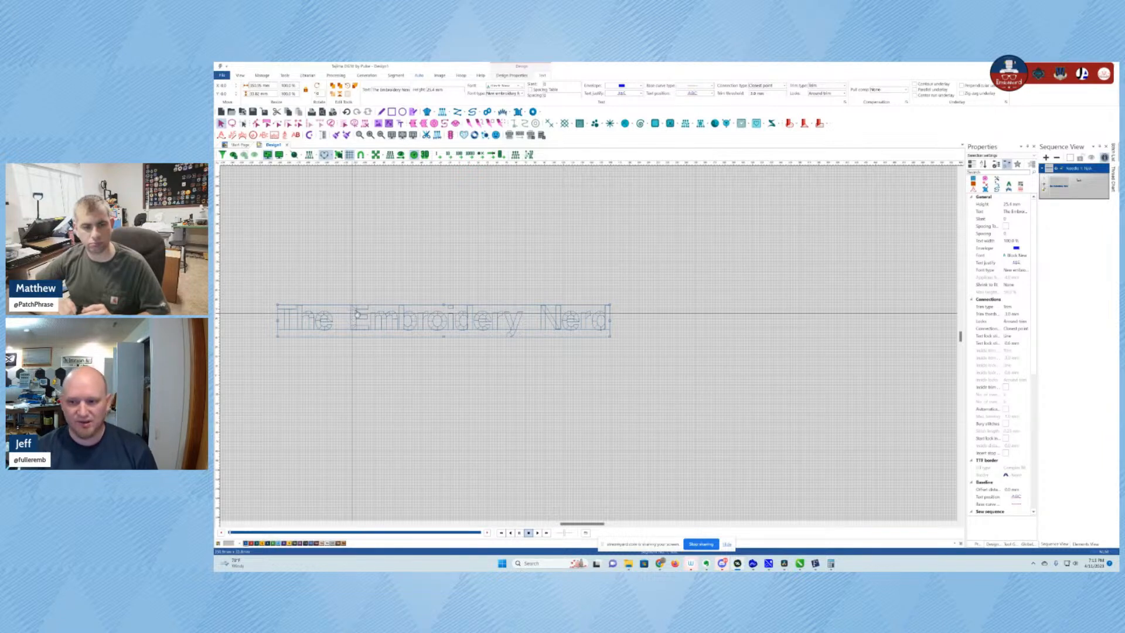
left_click_drag(610, 304, 668, 261)
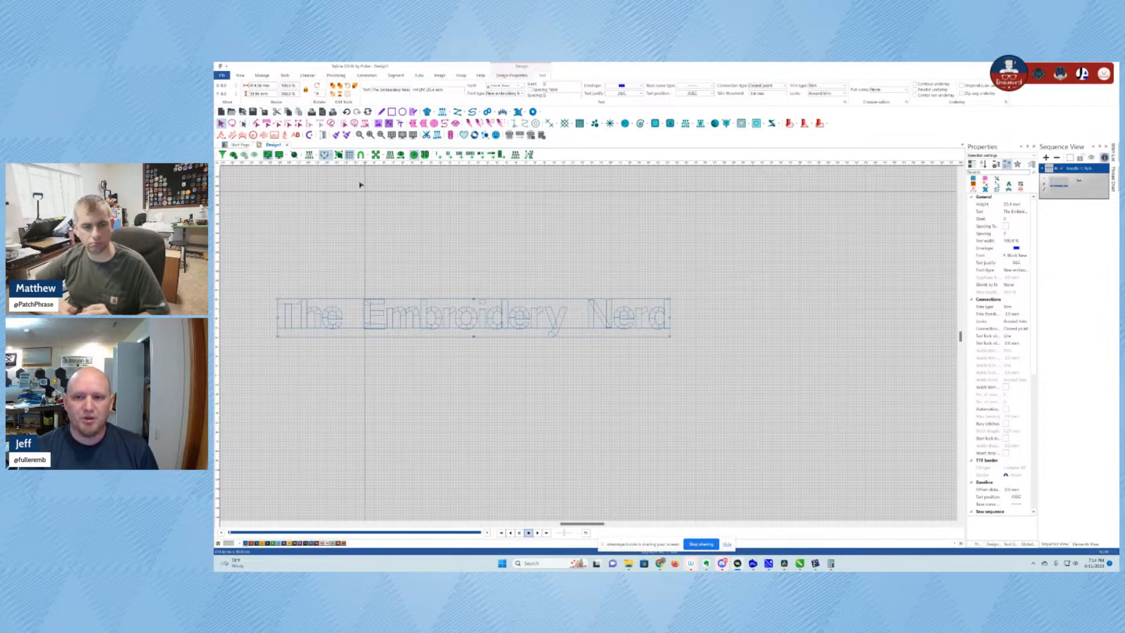
left_click(309, 154)
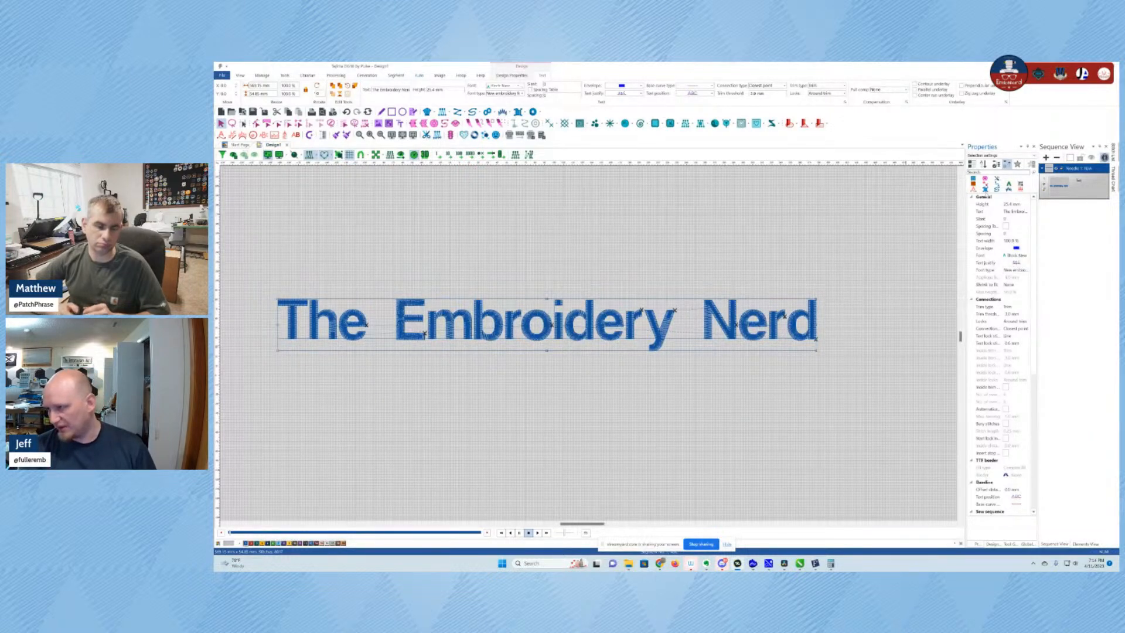
- Shrink the lettering to less than half its width and convert its outlines to stitch segments
scroll(1002, 230, "down", 5)
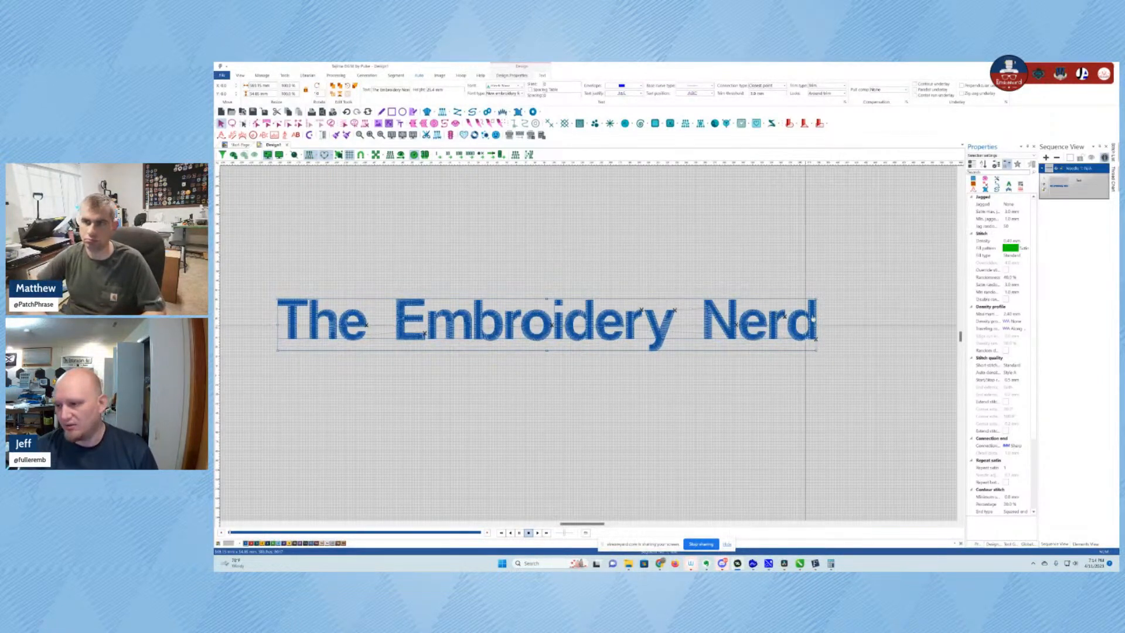
key("ctrl+z")
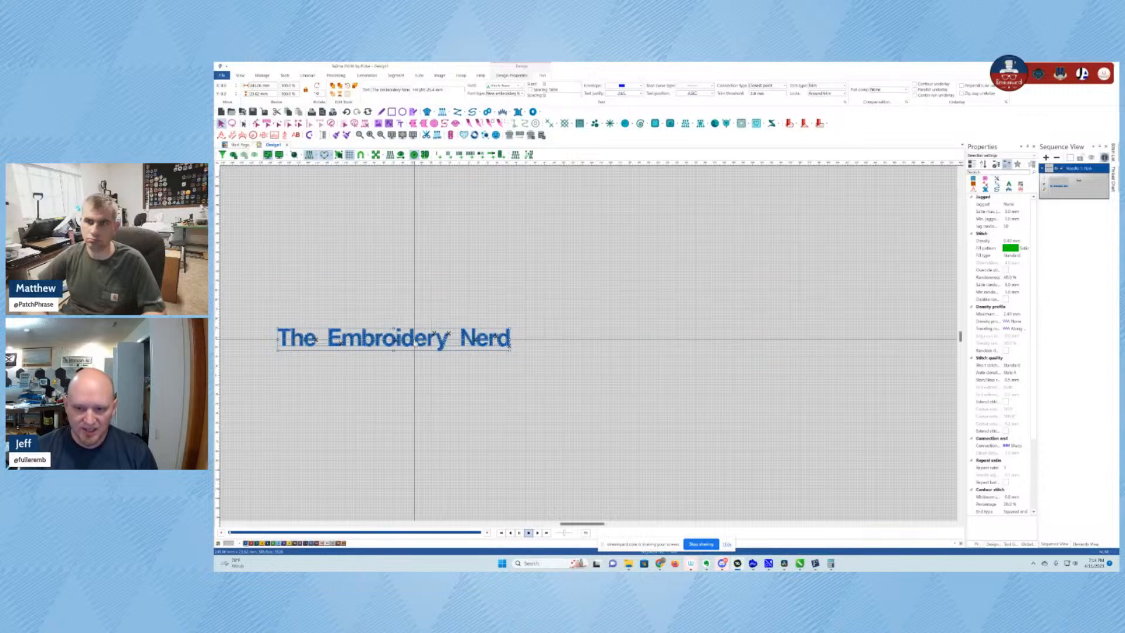
right_click(414, 339)
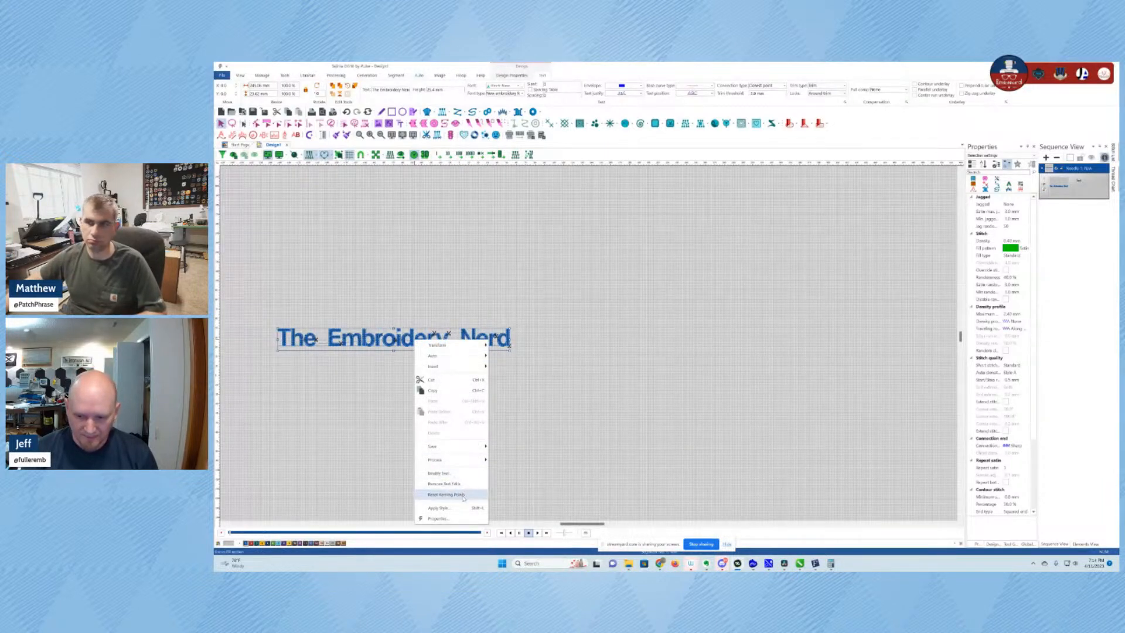
mouse_move(446, 460)
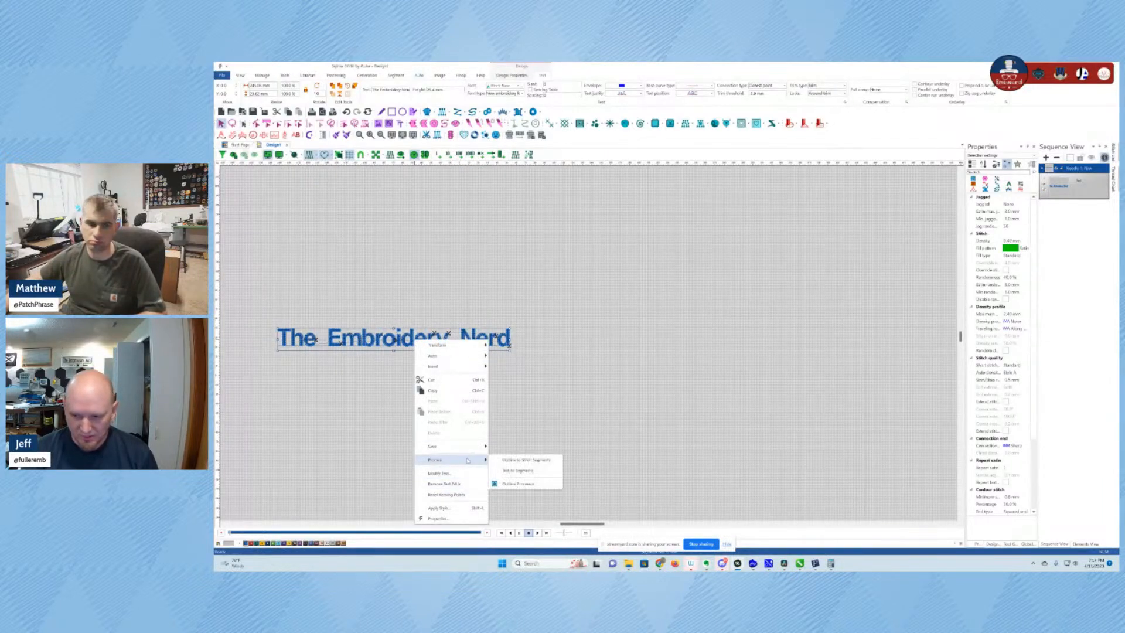
left_click(538, 471)
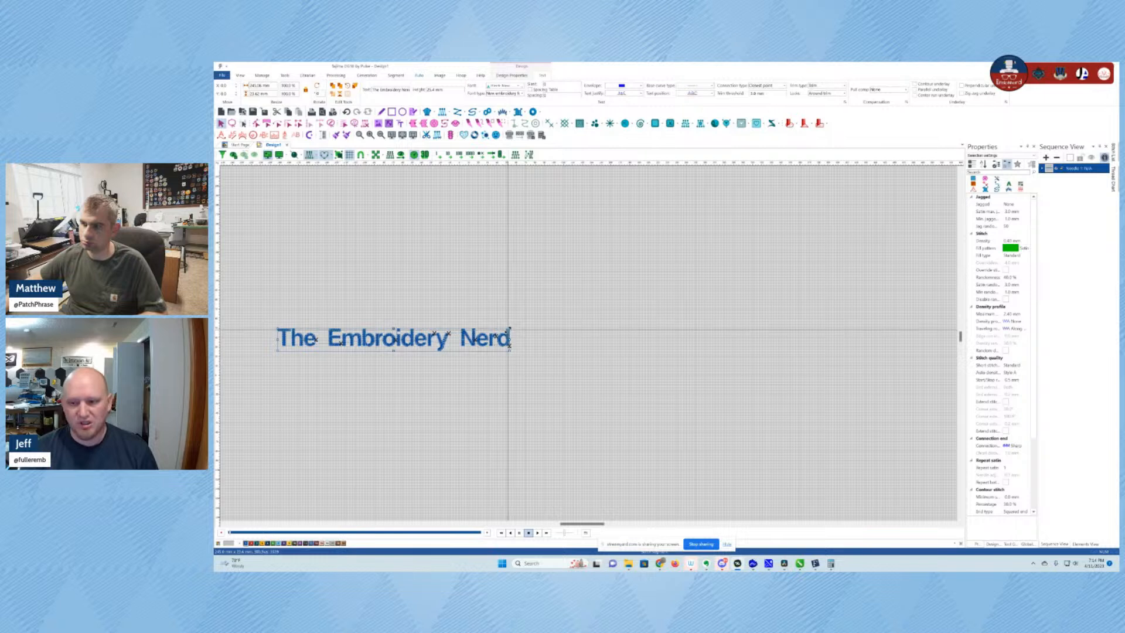
- Enlarge the stitch-segment lettering proportionally in three stages until it spans most of the design area
left_click_drag(586, 302, 666, 244)
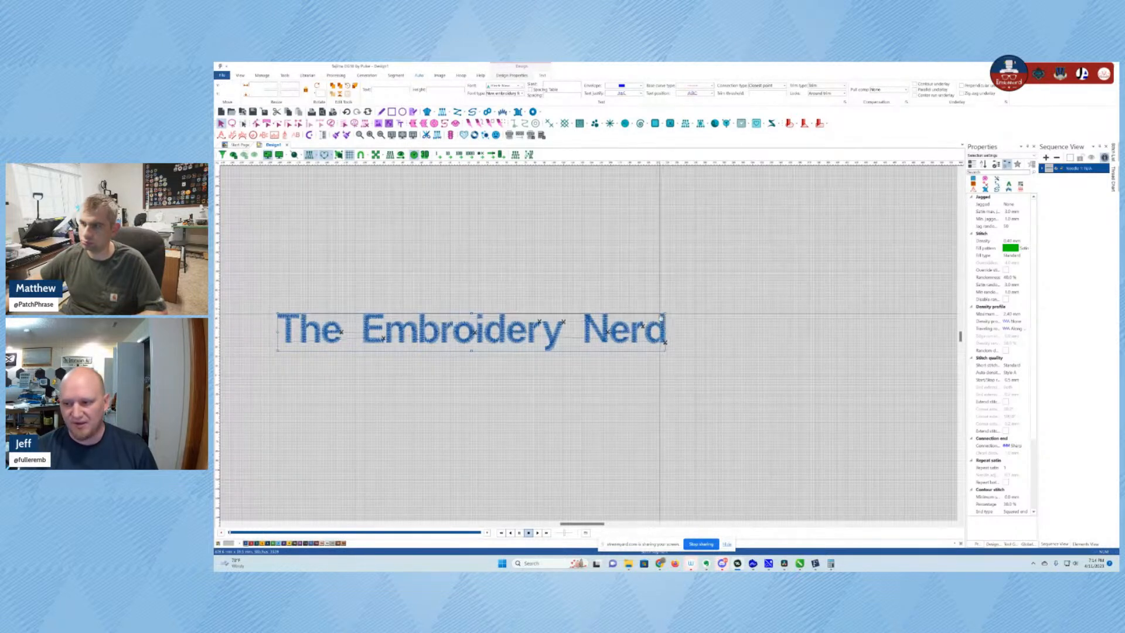
left_click_drag(667, 309, 768, 248)
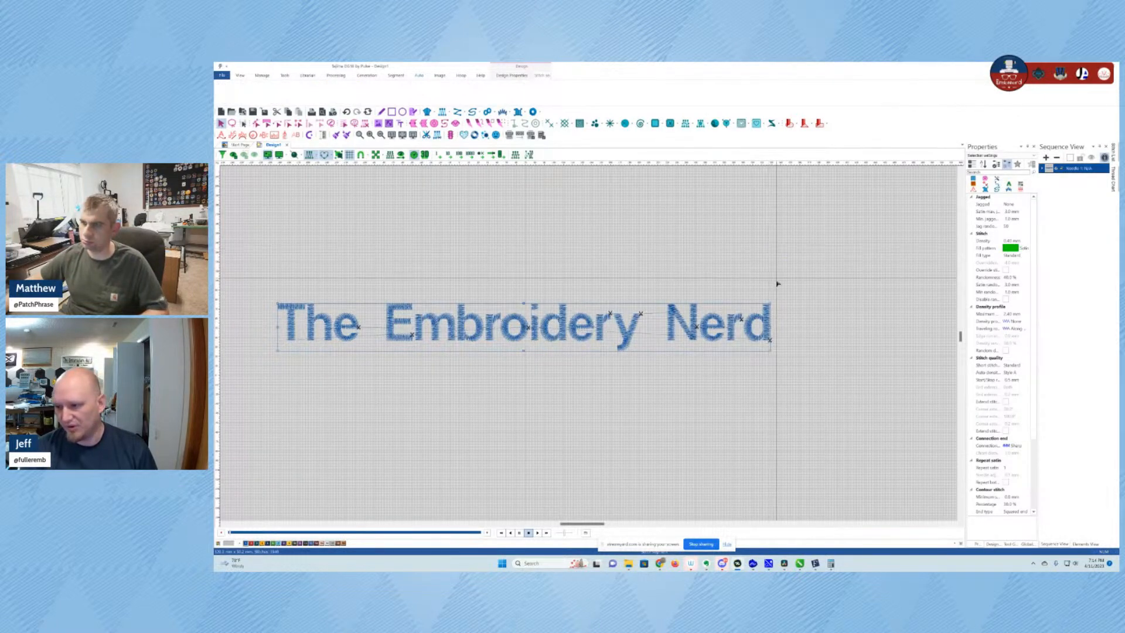
left_click_drag(770, 307, 847, 254)
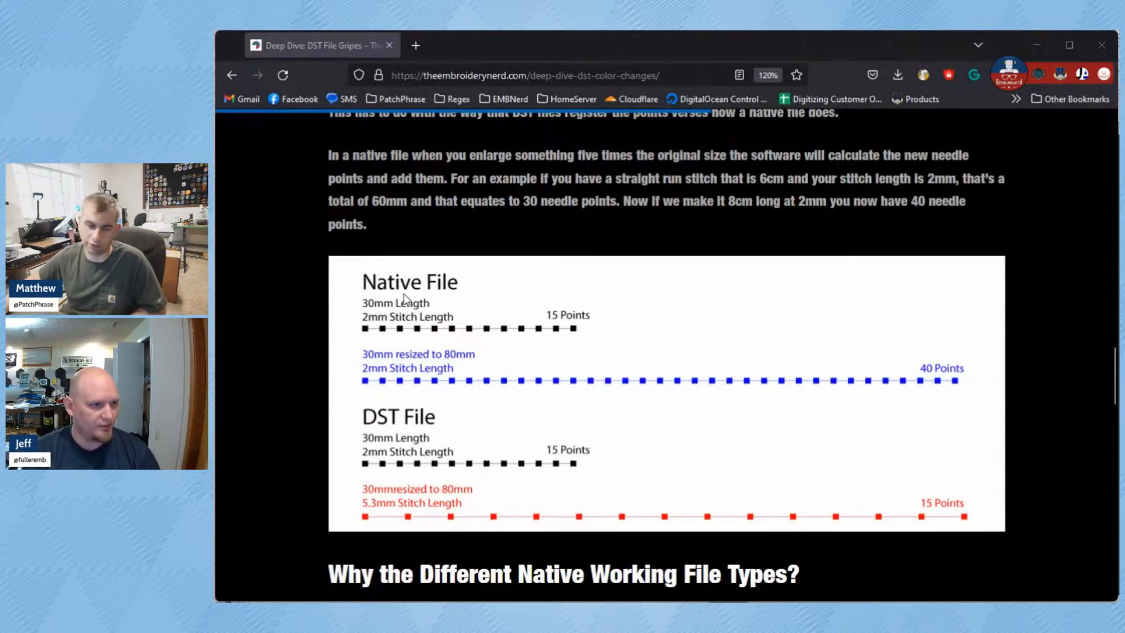
- Read the browser article on DST file gripes, covering resizing versus native files, native working file types and the DST header
scroll(519, 340, "down", 3)
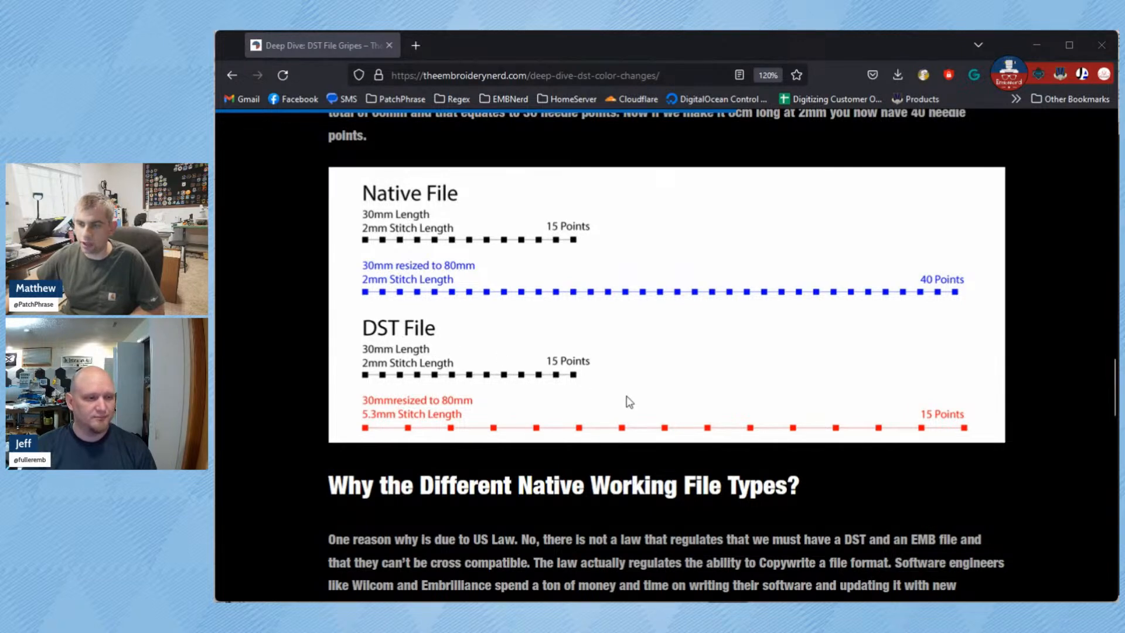
scroll(628, 402, "down", 5)
scroll(627, 396, "up", 2)
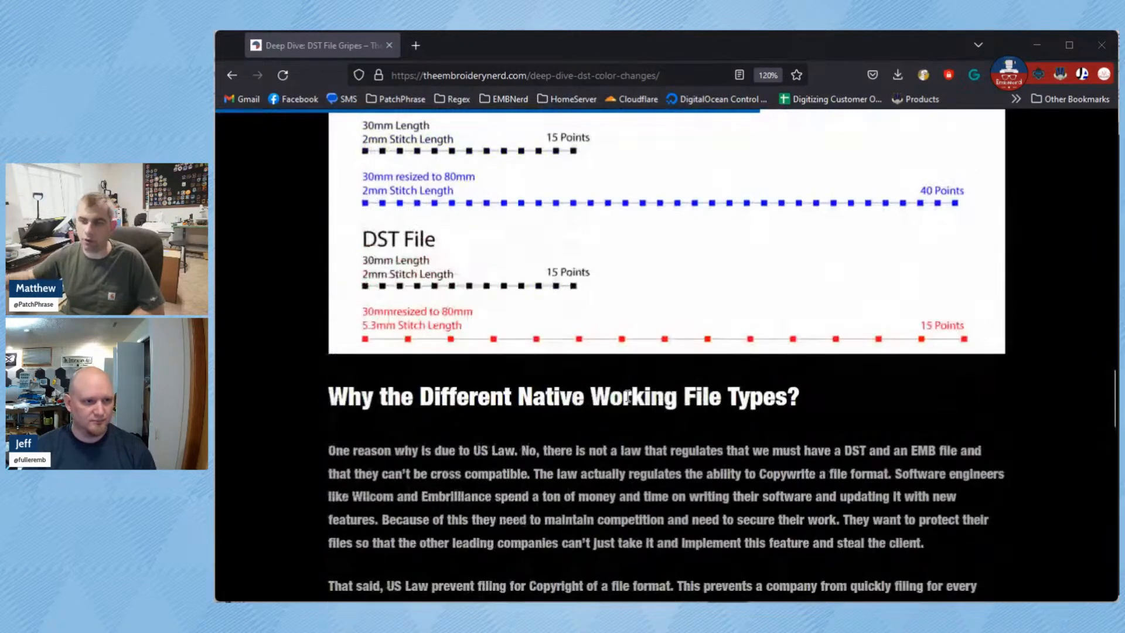
scroll(434, 240, "down", 9)
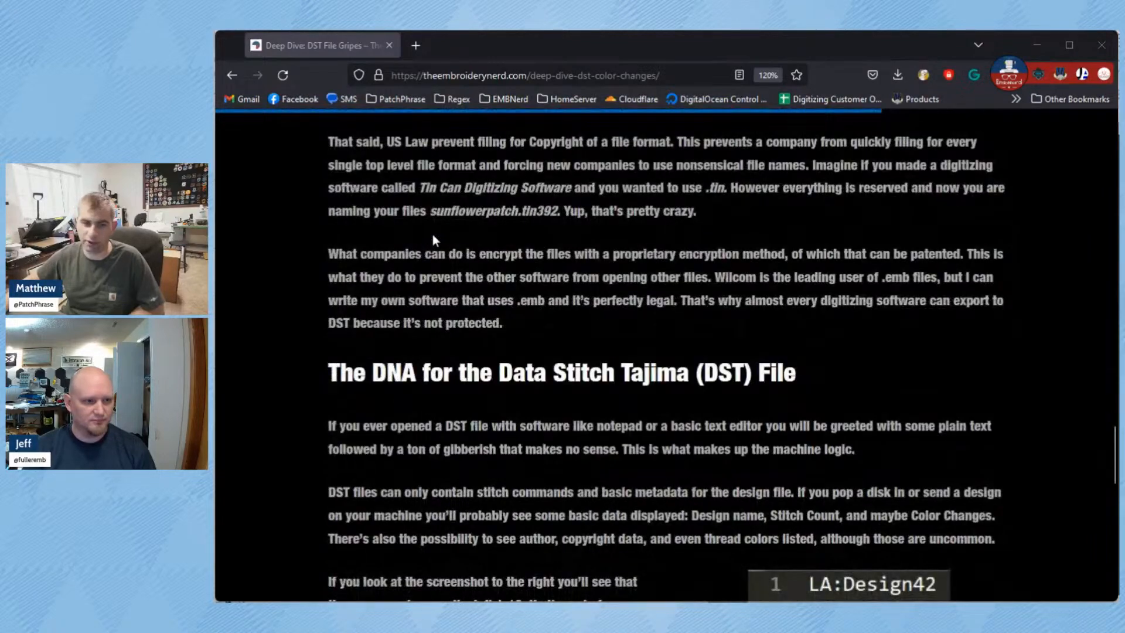
scroll(434, 237, "down", 7)
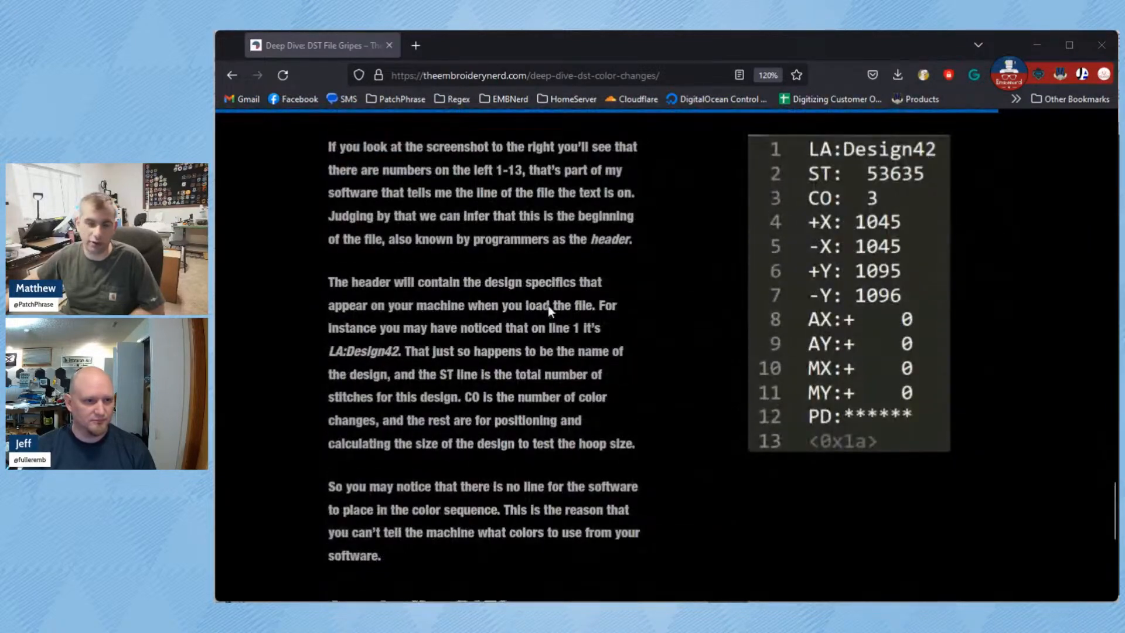
scroll(549, 305, "up", 12)
scroll(548, 305, "up", 4)
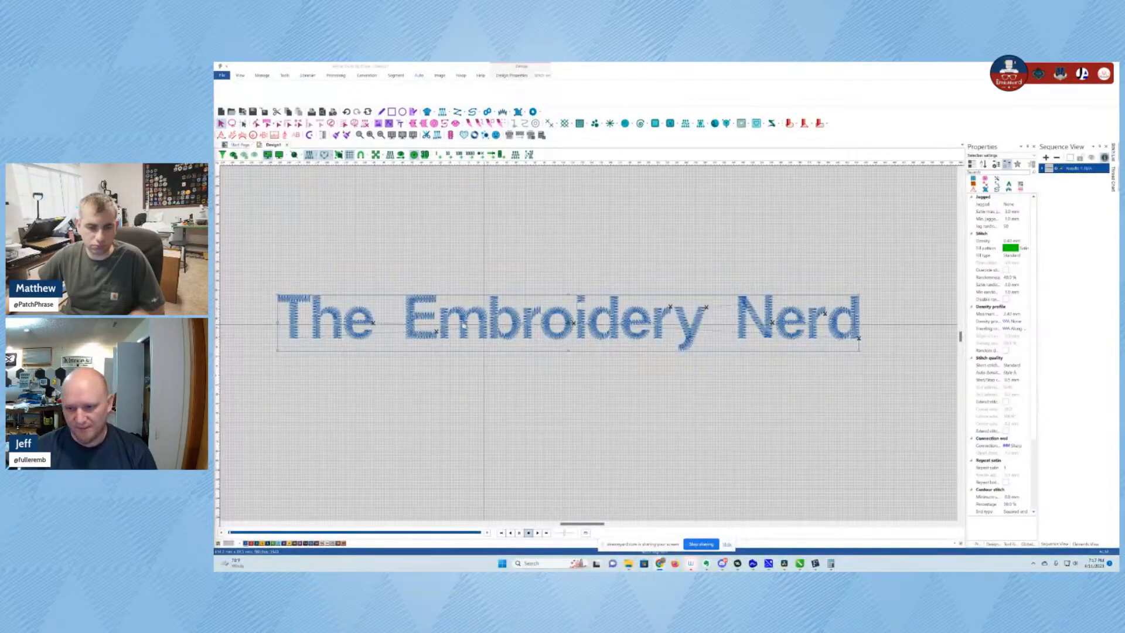
- Convert the enlarged lettering's stitches back to outlines with Stitches to Outline
right_click(482, 323)
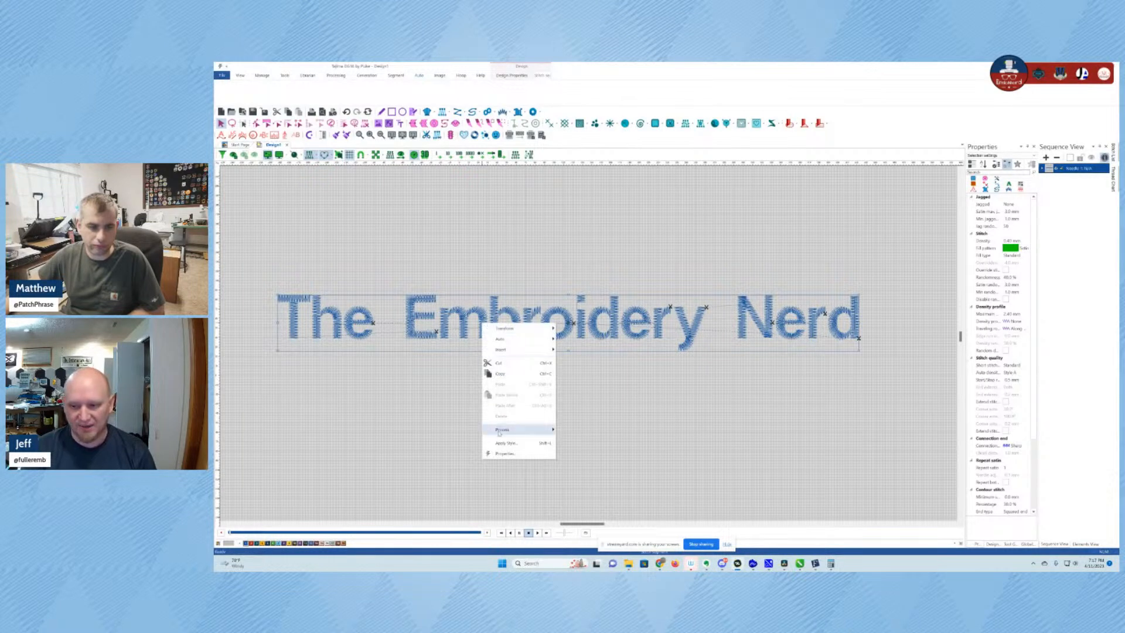
mouse_move(501, 430)
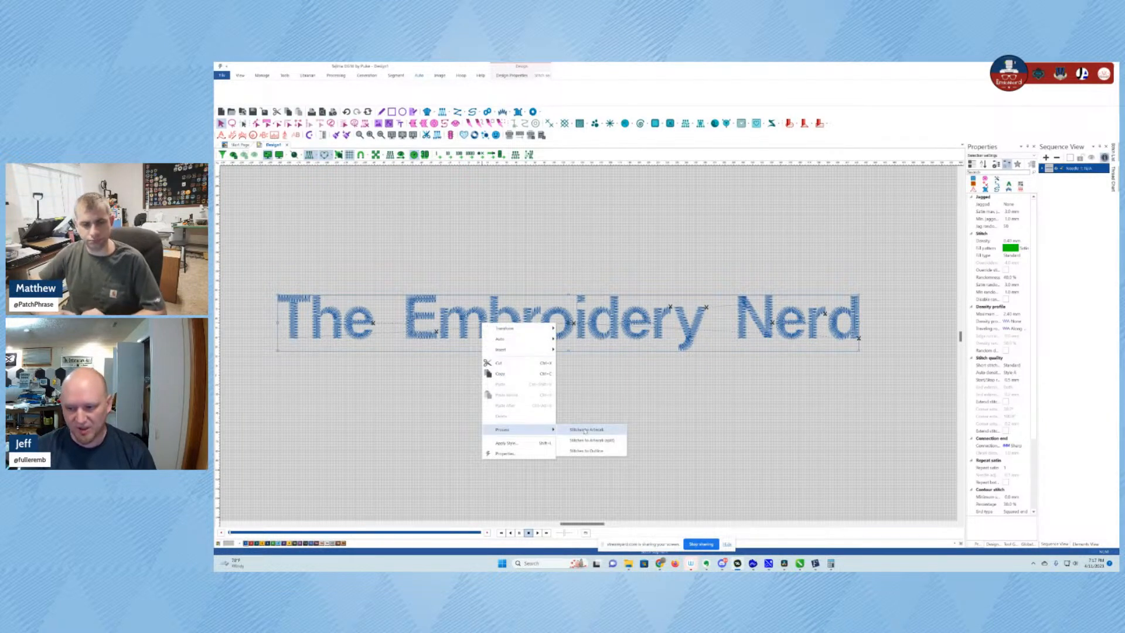
left_click(586, 451)
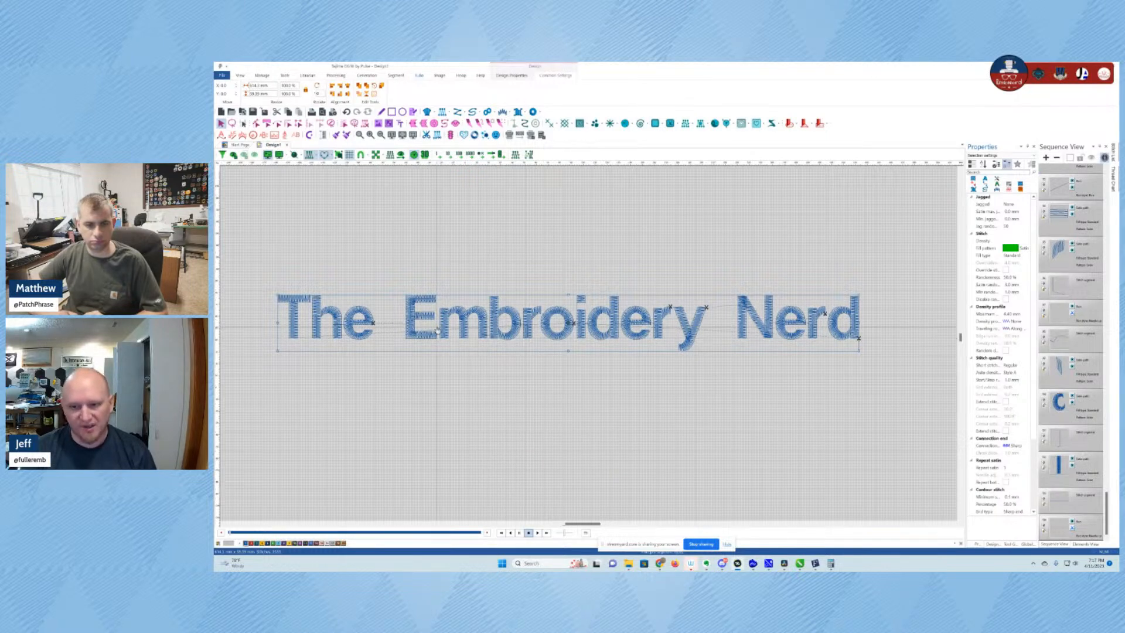
- Examine the converted lettering's stitches and outlines up close, and inspect individual stitch segments in the "e" of "Nerd"
scroll(438, 330, "up", 3)
scroll(437, 330, "down", 1)
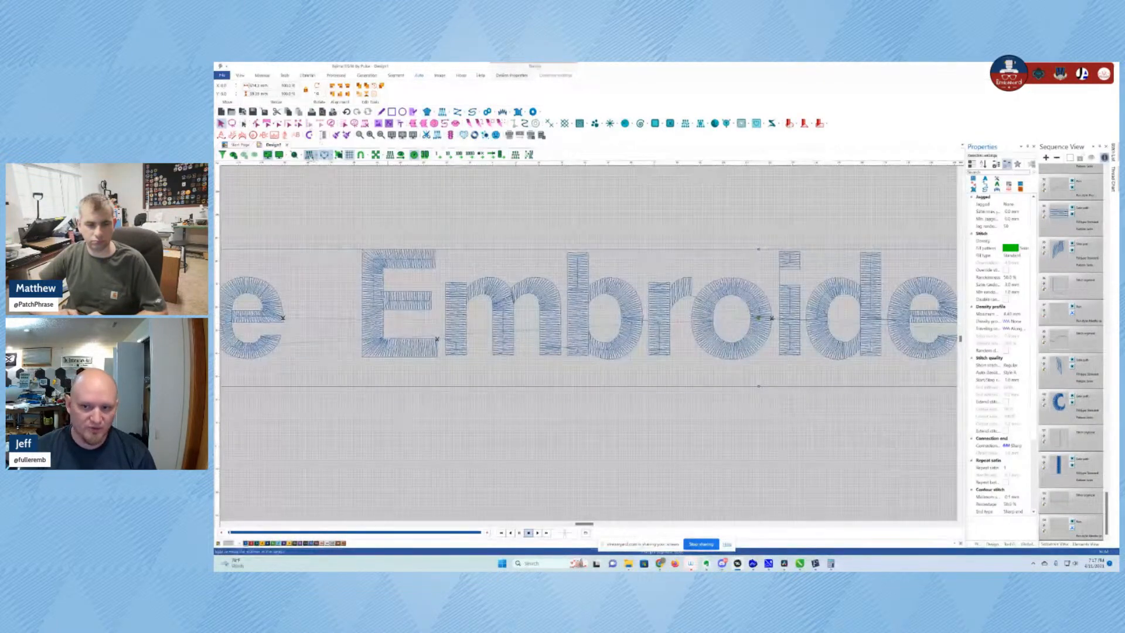
scroll(438, 330, "down", 3)
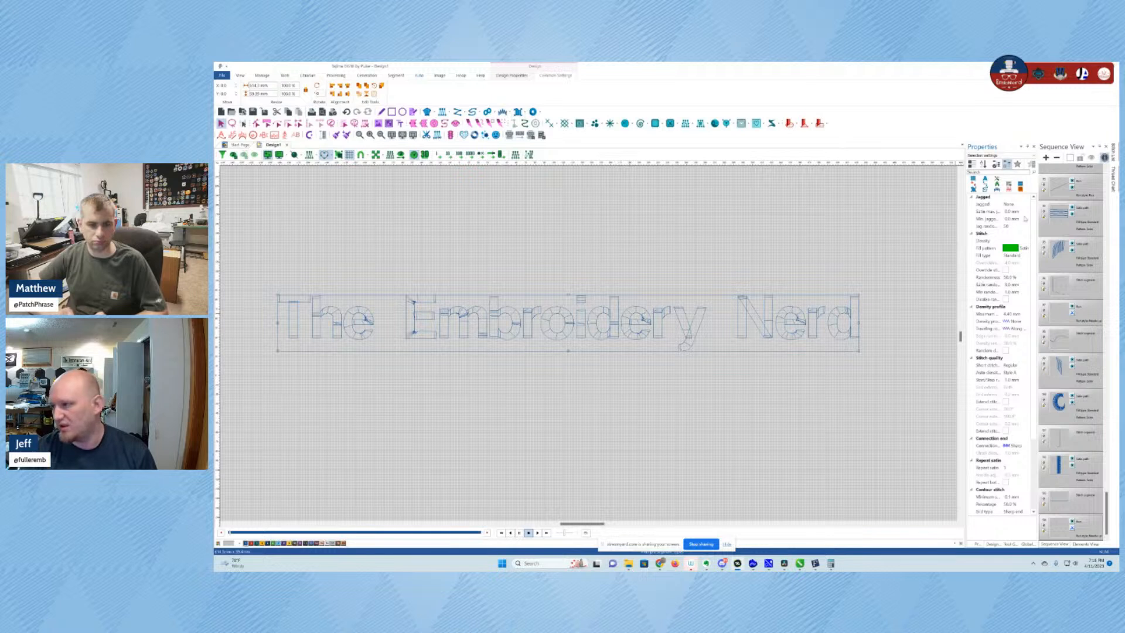
scroll(1072, 199, "up", 10)
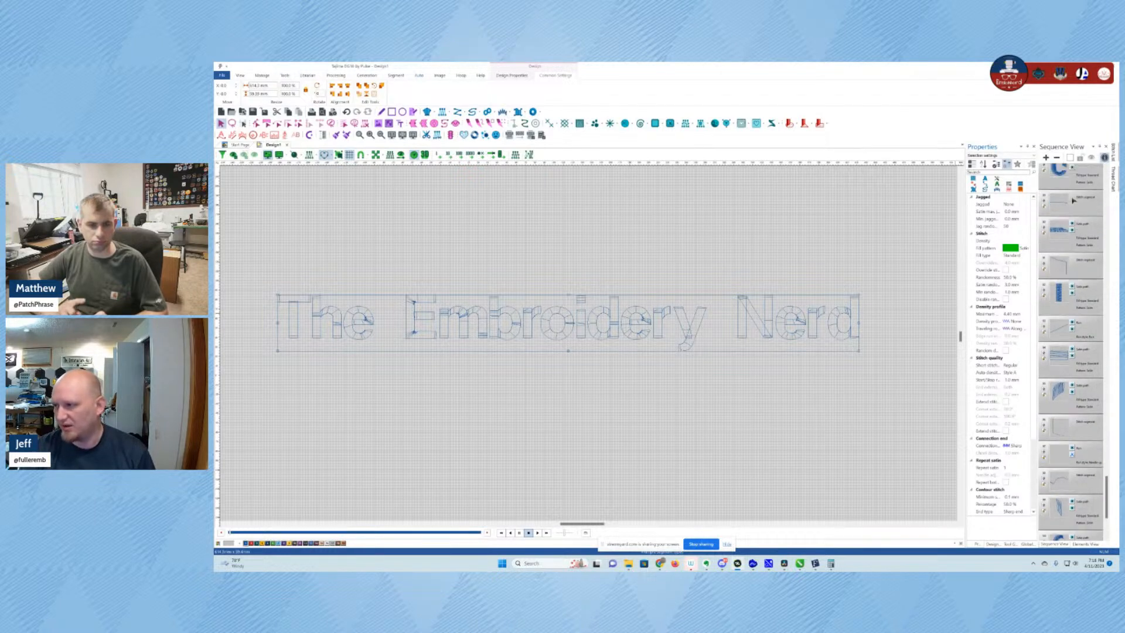
left_click(1062, 190)
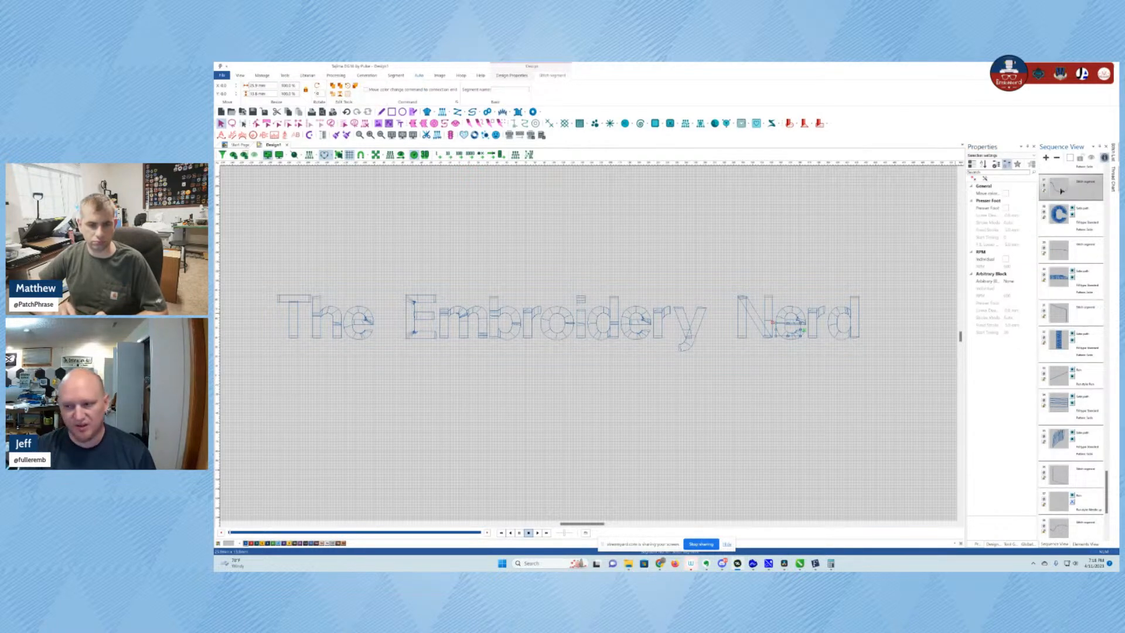
left_click(1055, 256)
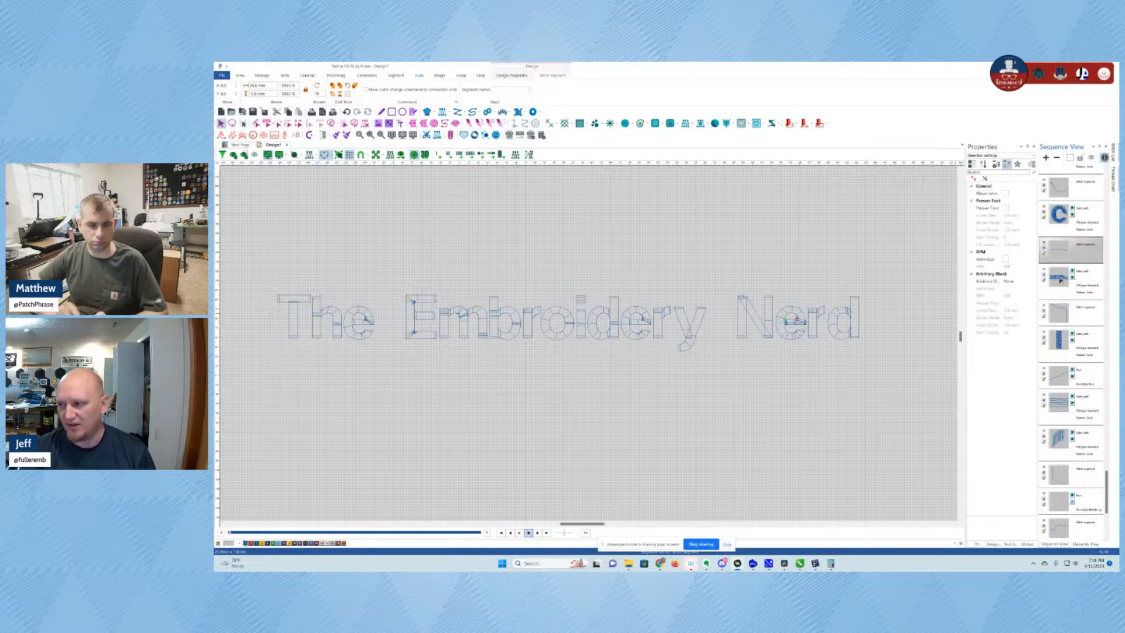
- Select another stitch segment of the "r" in "Nerd" and examine the jagged converted outlines of the "e" in "The" up close
left_click(1061, 309)
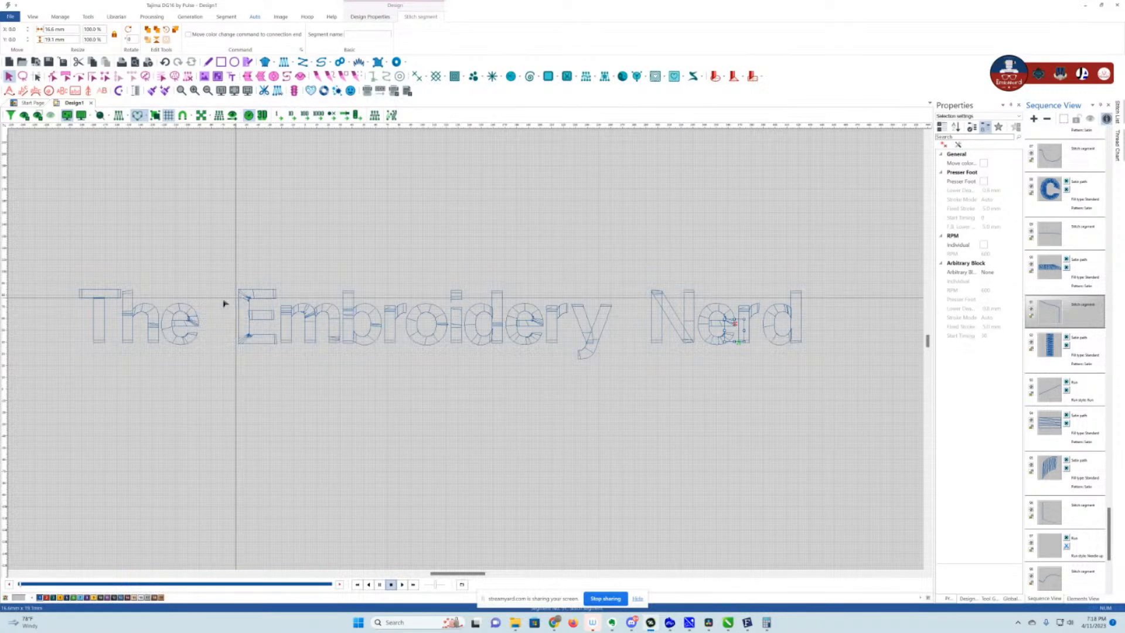
scroll(174, 321, "up", 1)
scroll(174, 321, "up", 8)
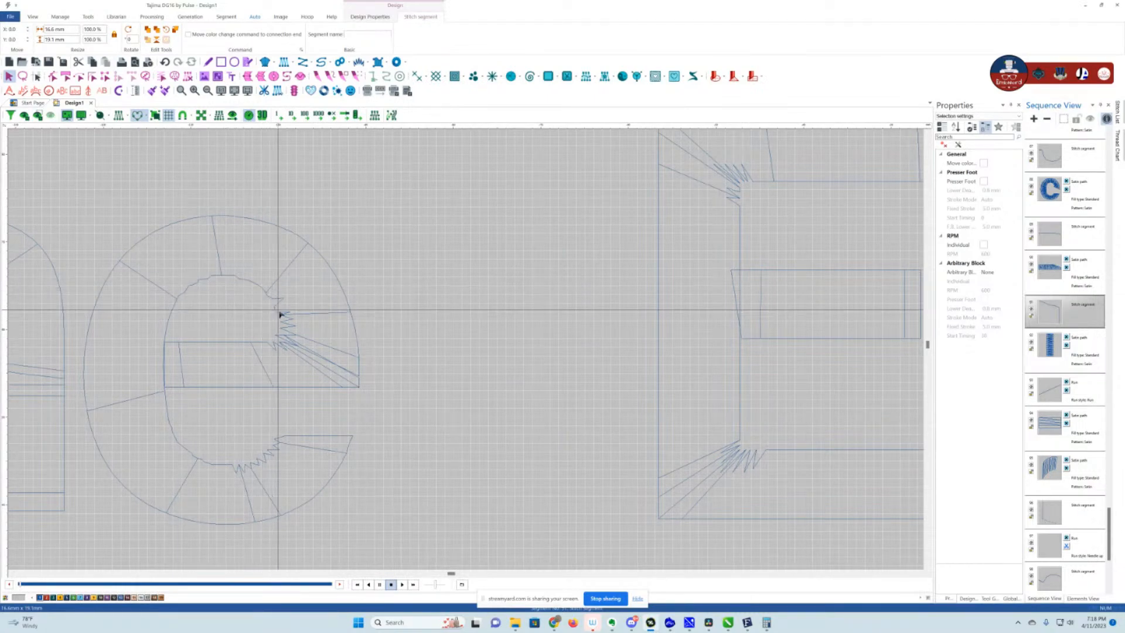
scroll(203, 314, "down", 8)
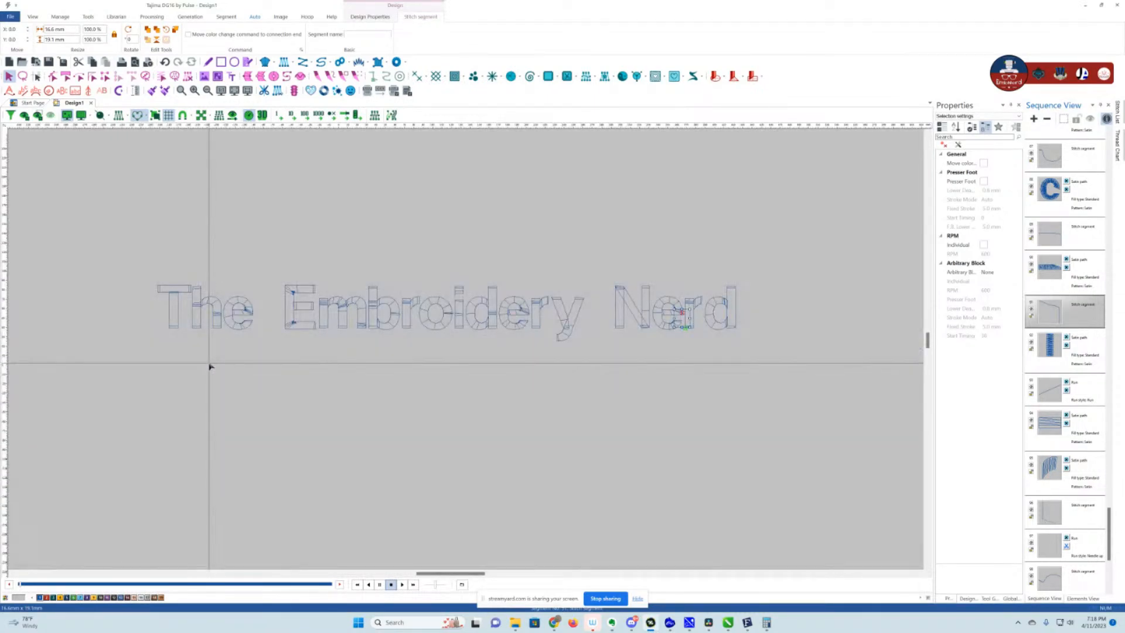
- Return the whole lettering to its stitch segments and compare its appearance with stitches shown and hidden
key("ctrl+a")
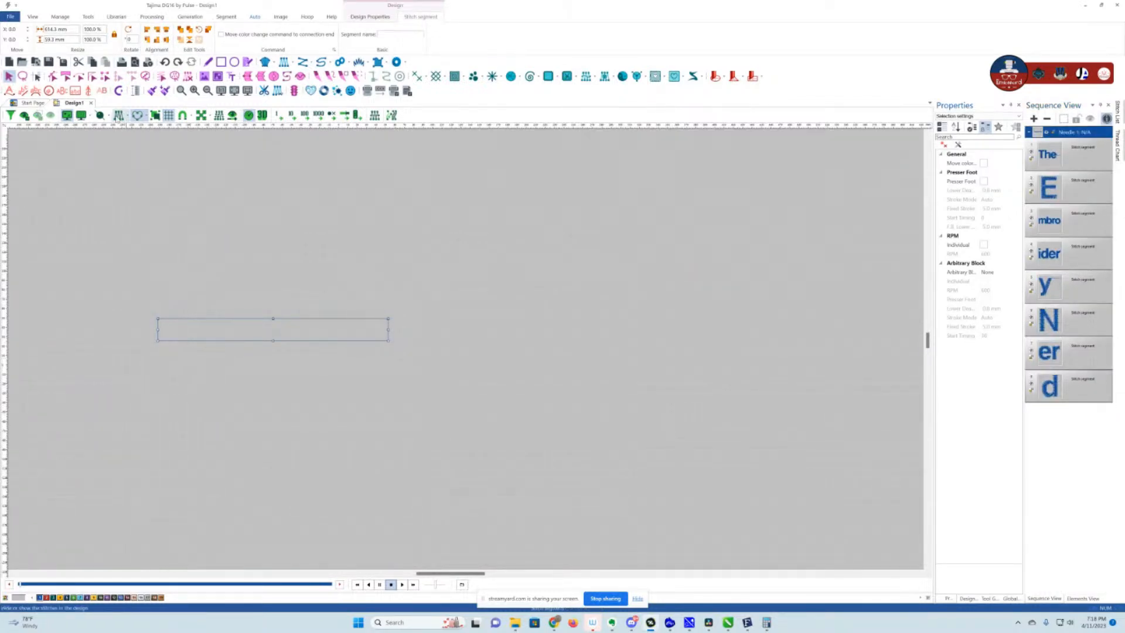
left_click(119, 116)
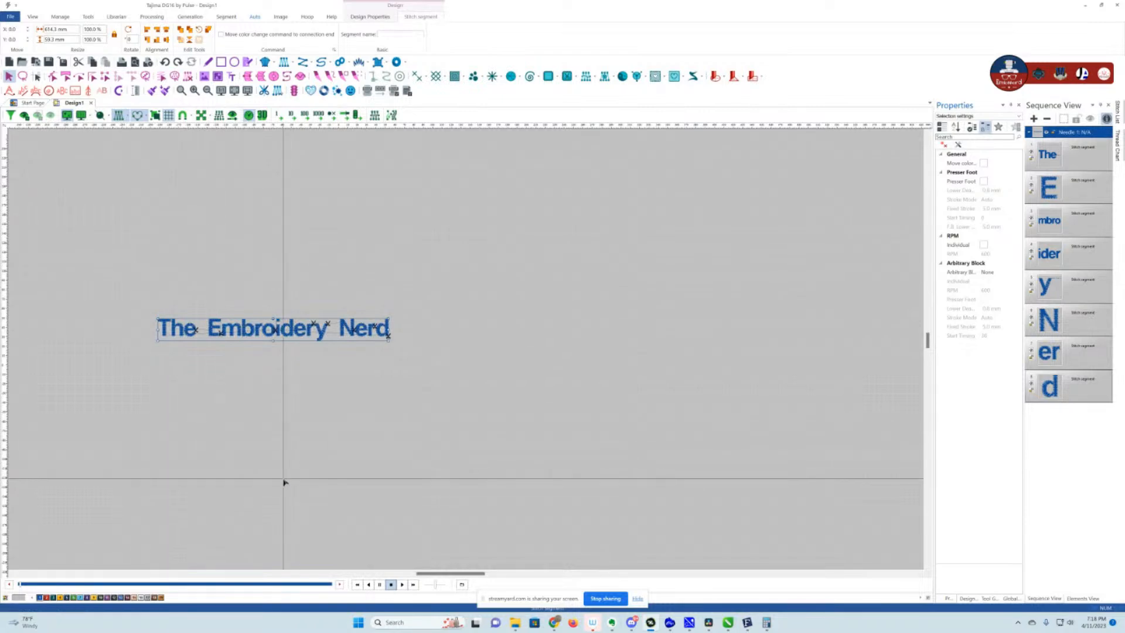
scroll(252, 334, "up", 6)
scroll(258, 329, "down", 2)
left_click(119, 115)
scroll(261, 248, "down", 2)
scroll(261, 248, "down", 2)
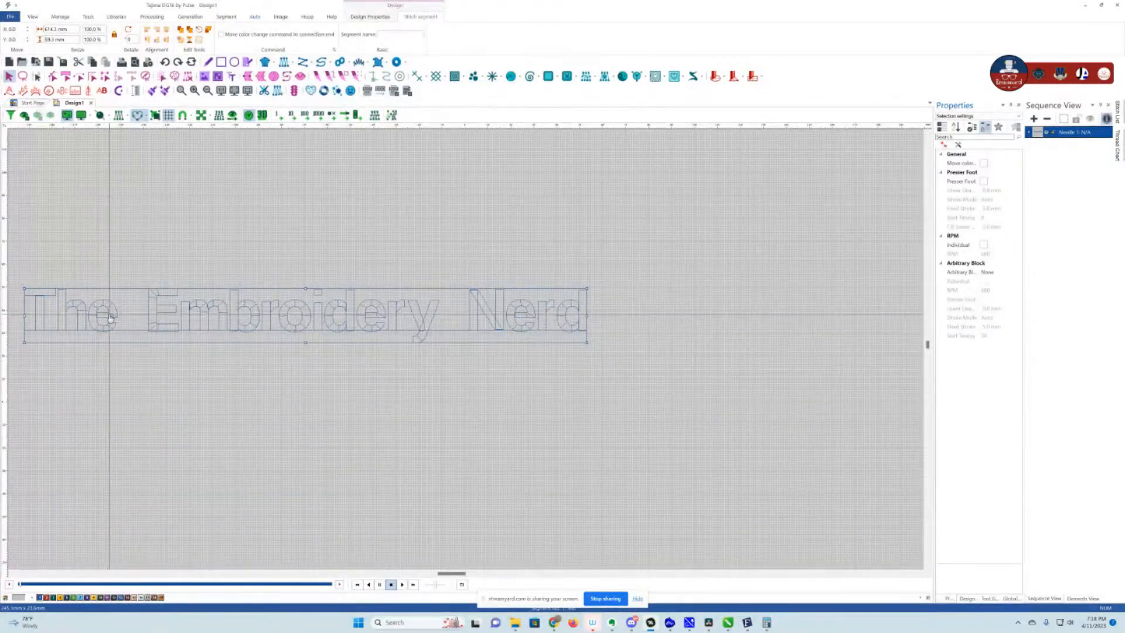
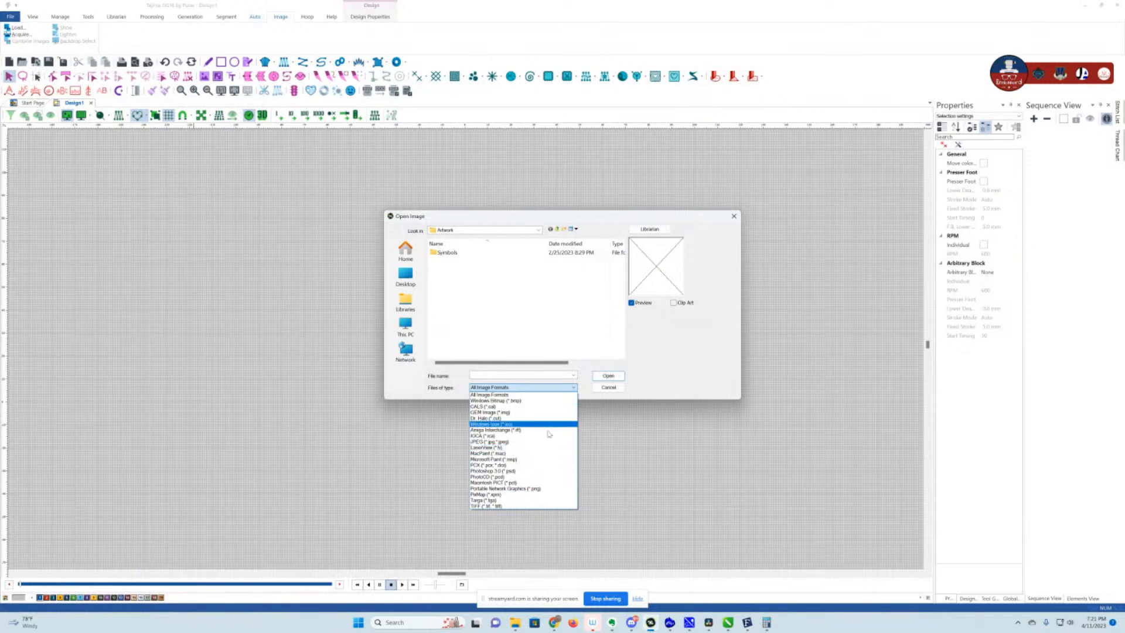
- Check the Symbols artwork folder for loadable images, and leave the image selection without loading anything
left_click(463, 256)
double_click(463, 256)
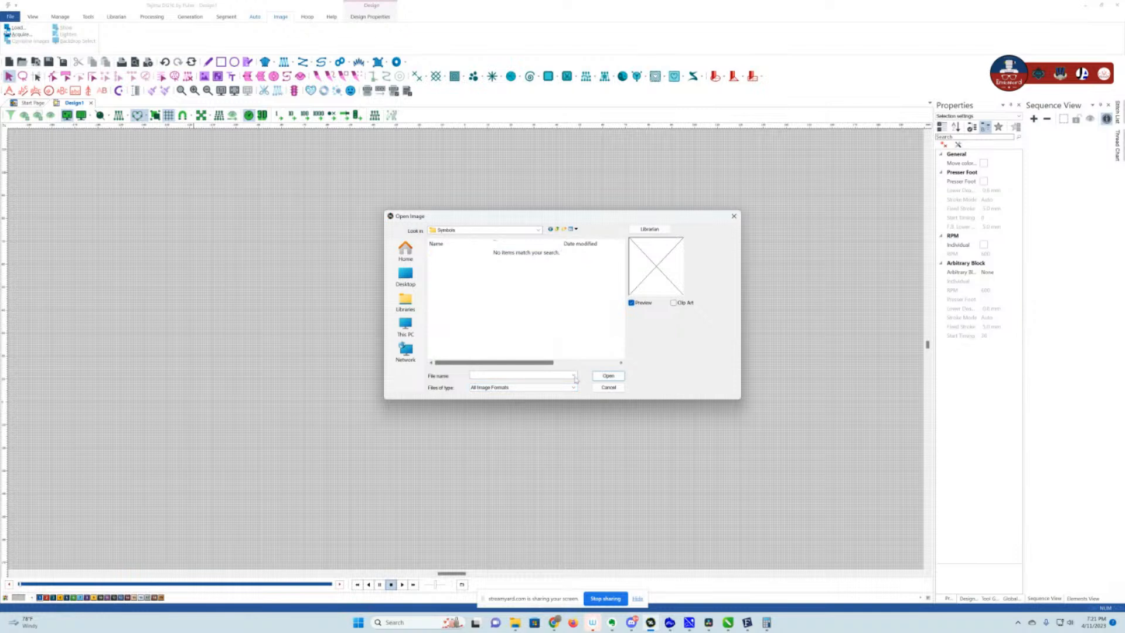
left_click(608, 387)
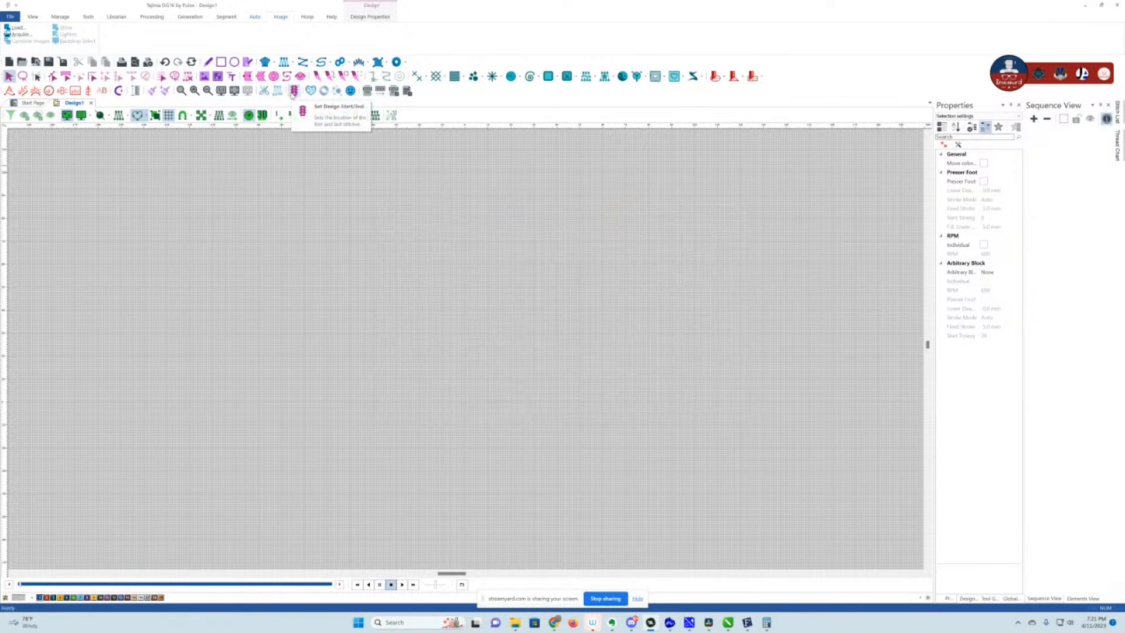
- Open a Draw Fusion design and review the full list of file formats it can import, without importing a file
left_click(120, 94)
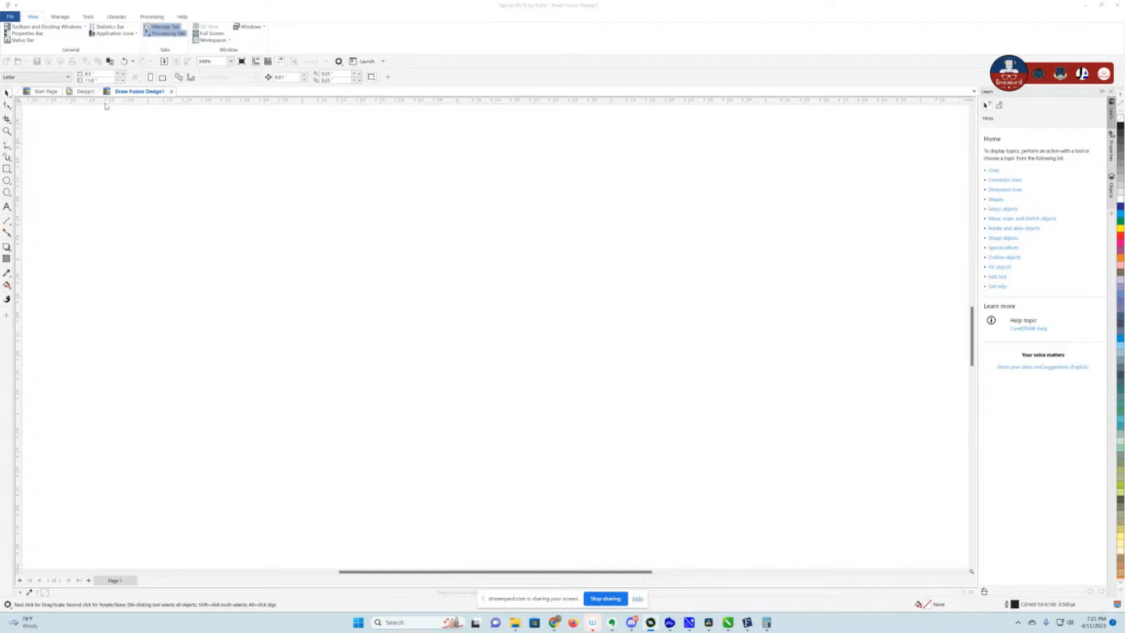
left_click(164, 62)
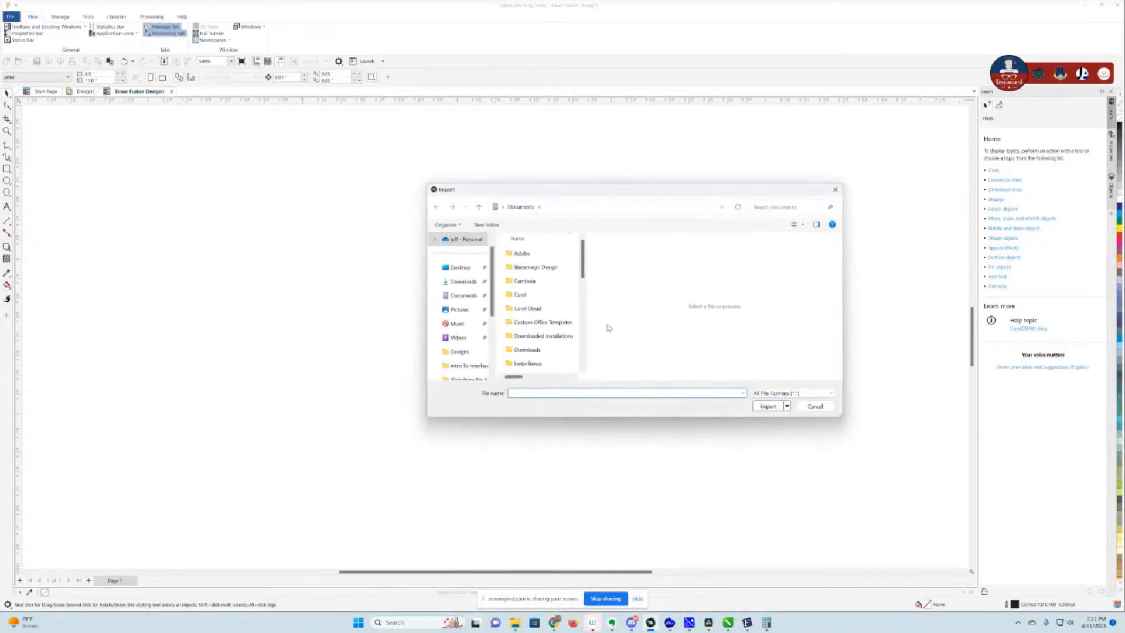
left_click(797, 393)
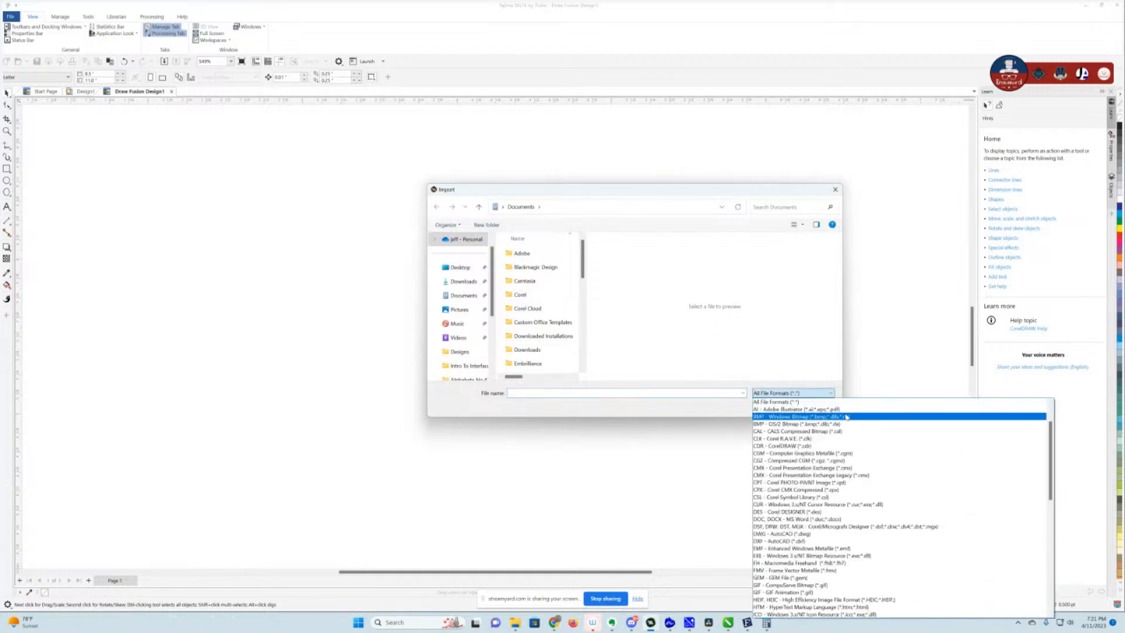
left_click(675, 194)
left_click_drag(581, 197, 171, 52)
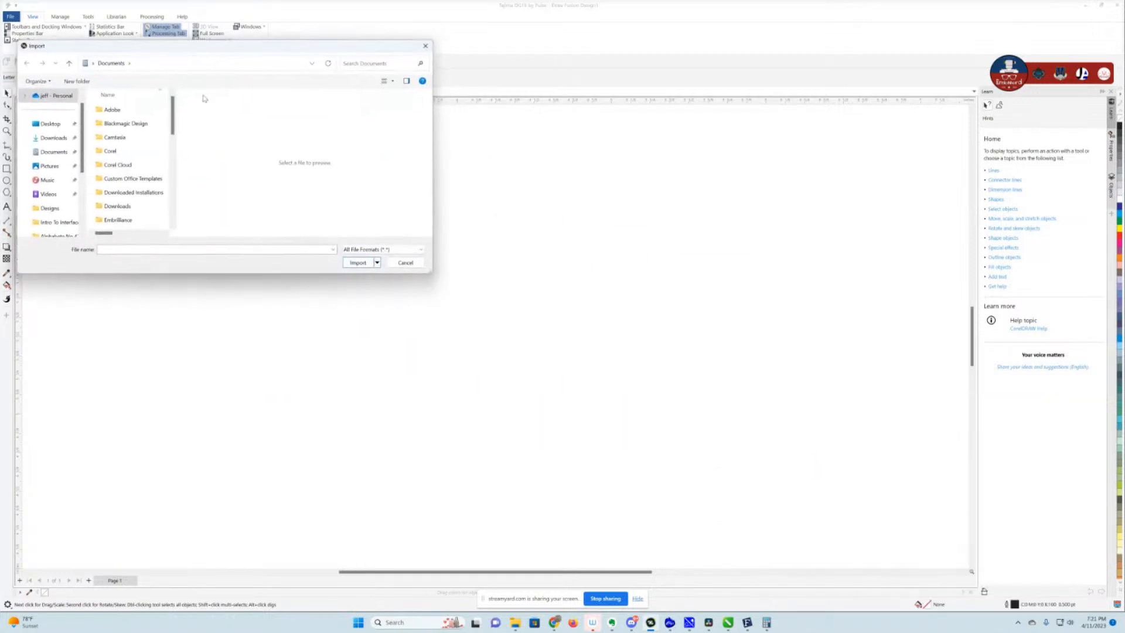
left_click(404, 249)
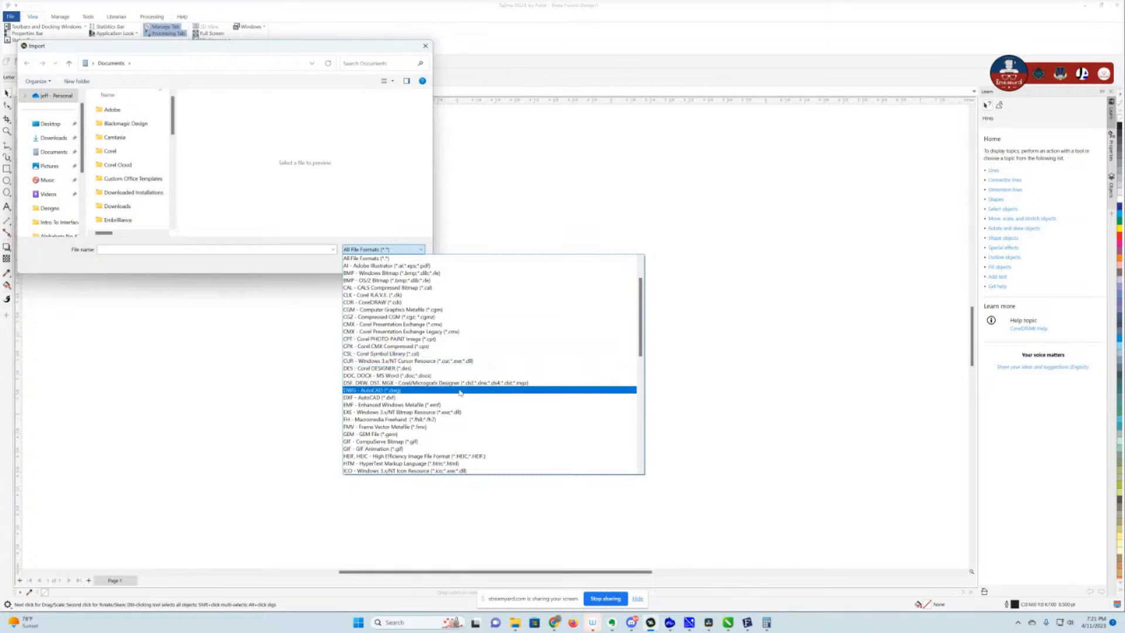
scroll(463, 404, "down", 5)
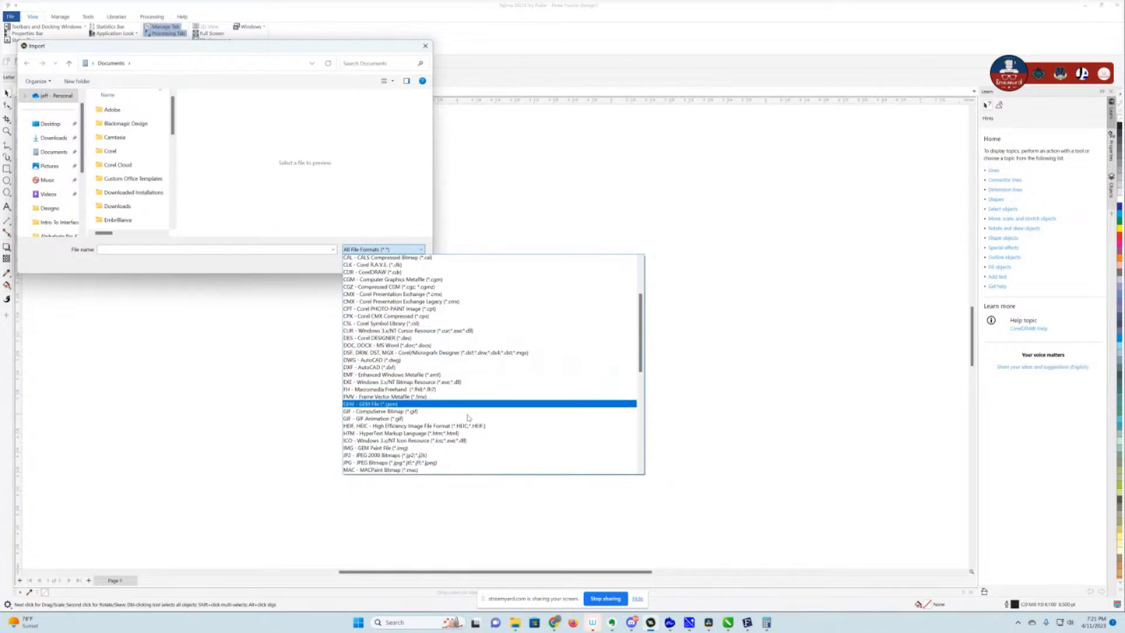
scroll(469, 417, "down", 6)
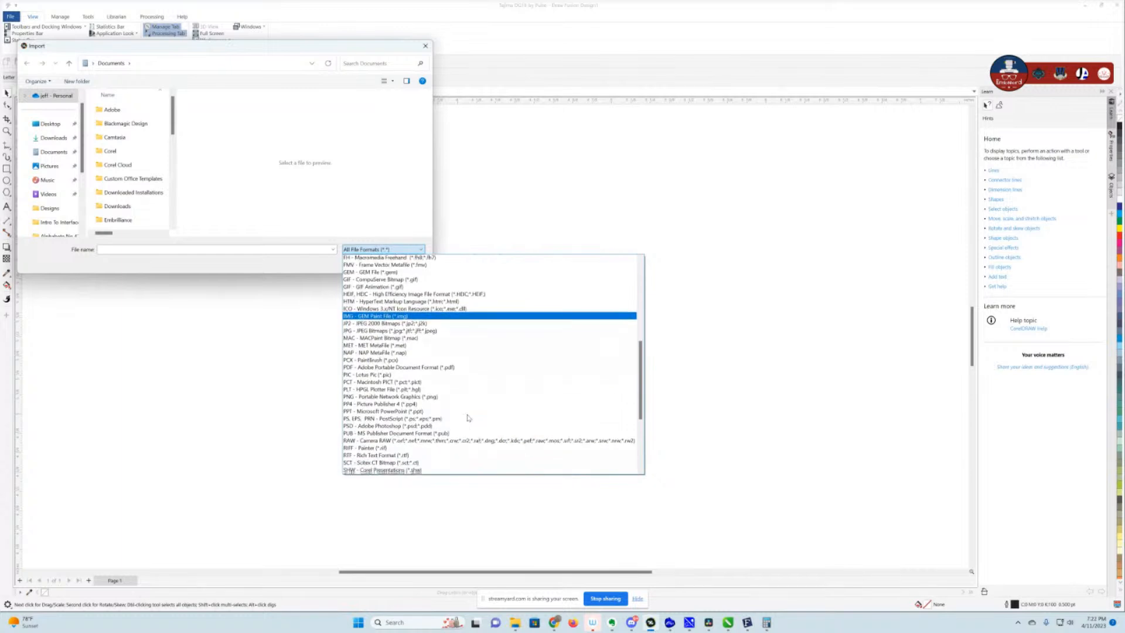
scroll(469, 418, "down", 3)
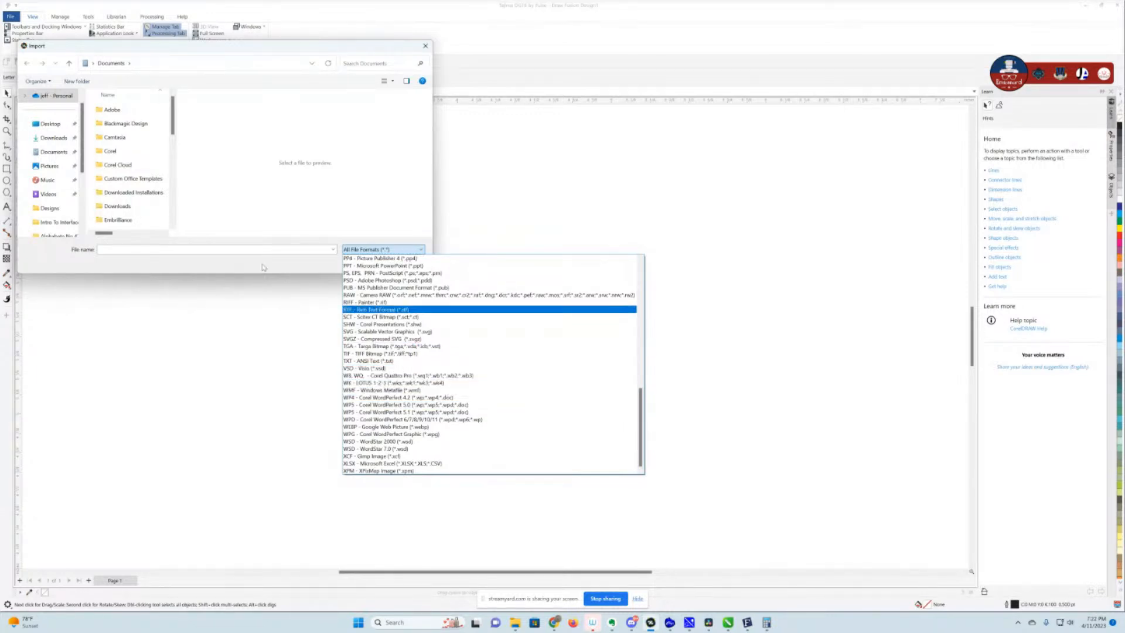
left_click(287, 260)
left_click(402, 265)
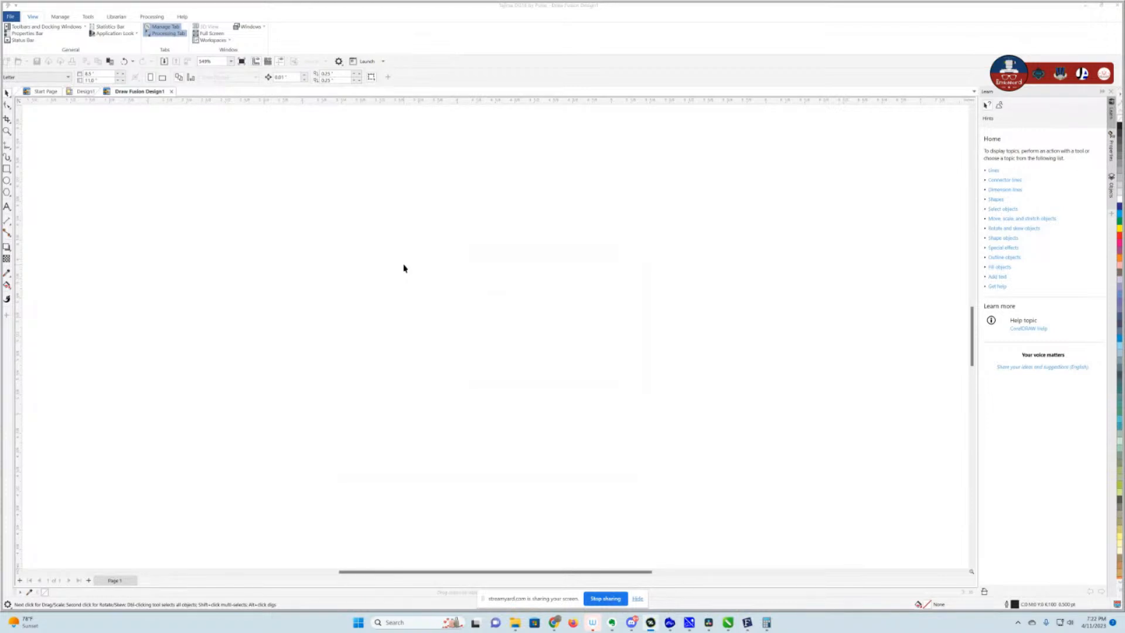
- Draw a rectangle about 1.31 by 0.56 inches on the Draw Fusion page and move it slightly to the right
left_click(7, 168)
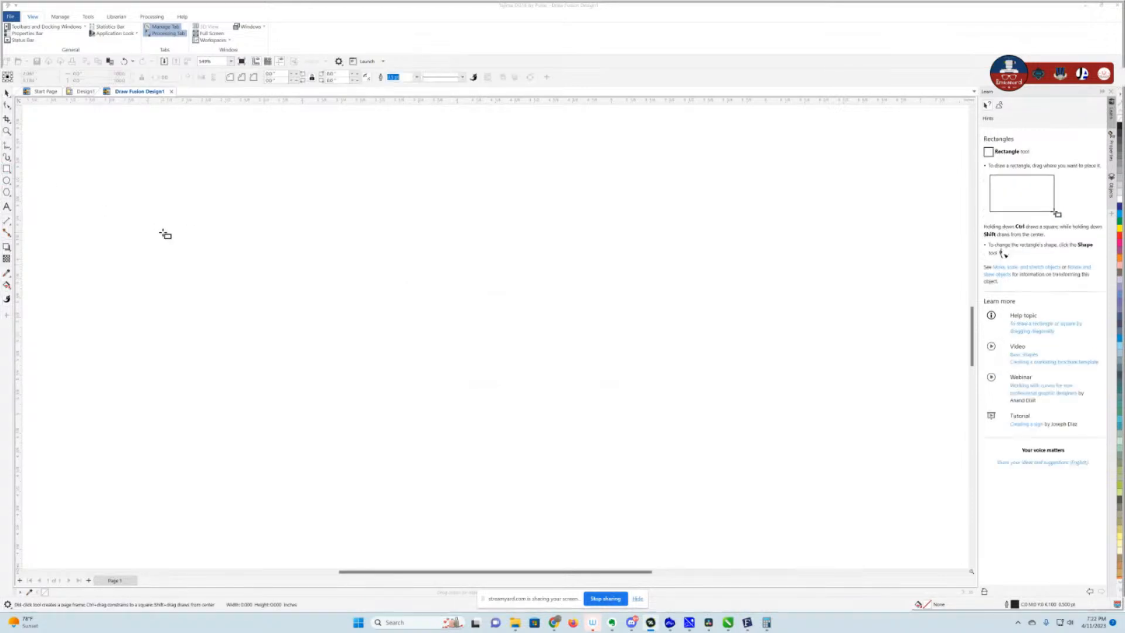
left_click_drag(161, 231, 363, 316)
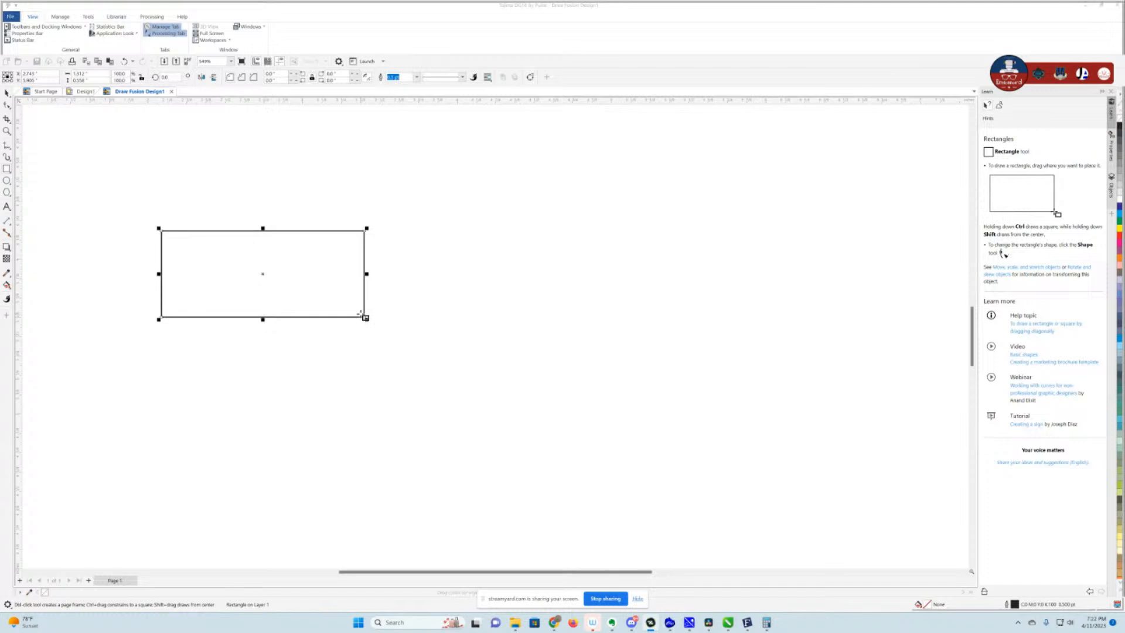
left_click(7, 93)
left_click_drag(271, 271, 327, 265)
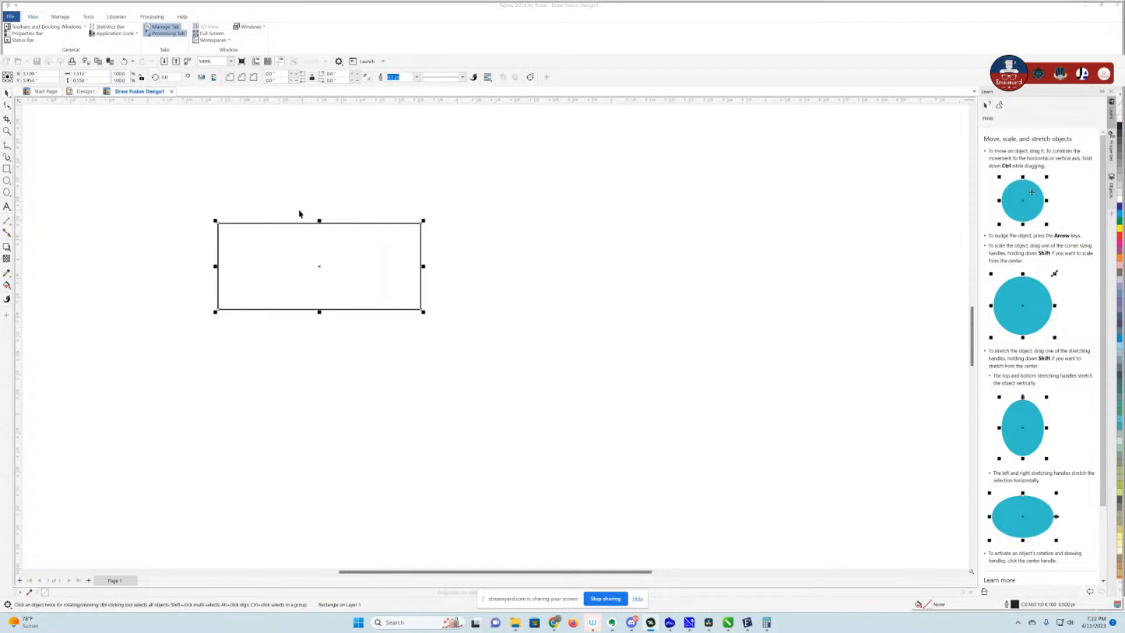
- Round all corners of the rectangle with a 0.25-inch radius
left_click(274, 80)
type(".25")
key("Return")
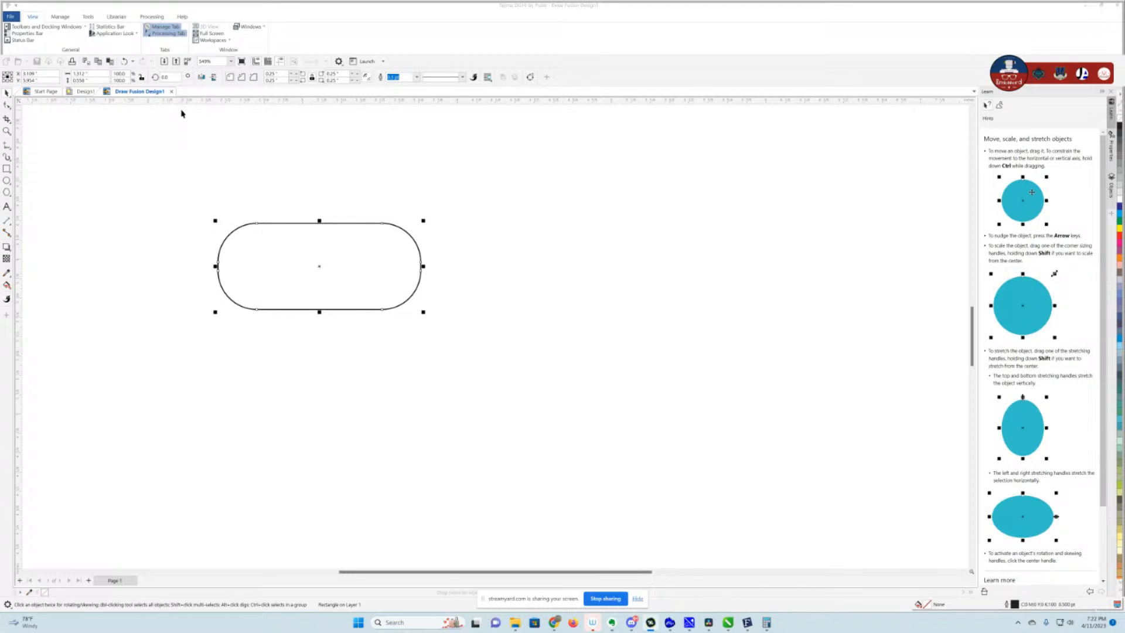
- Transfer the selected rounded rectangle from Draw Fusion to the embroidery design, toggling the option to convert everything to artwork in the transfer settings
left_click(10, 17)
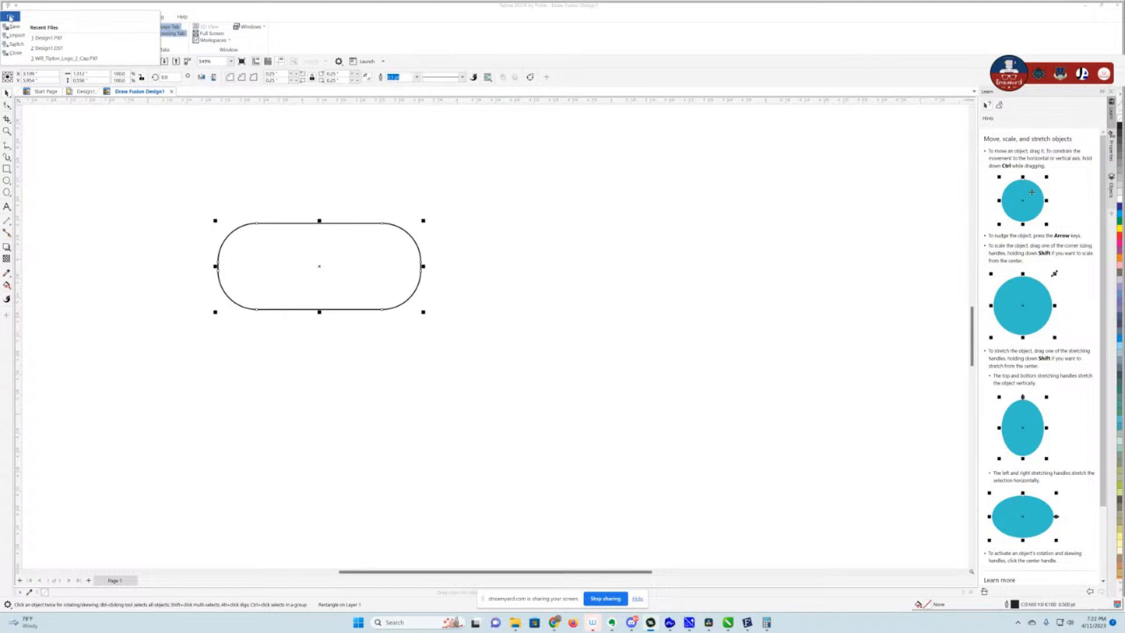
left_click(14, 44)
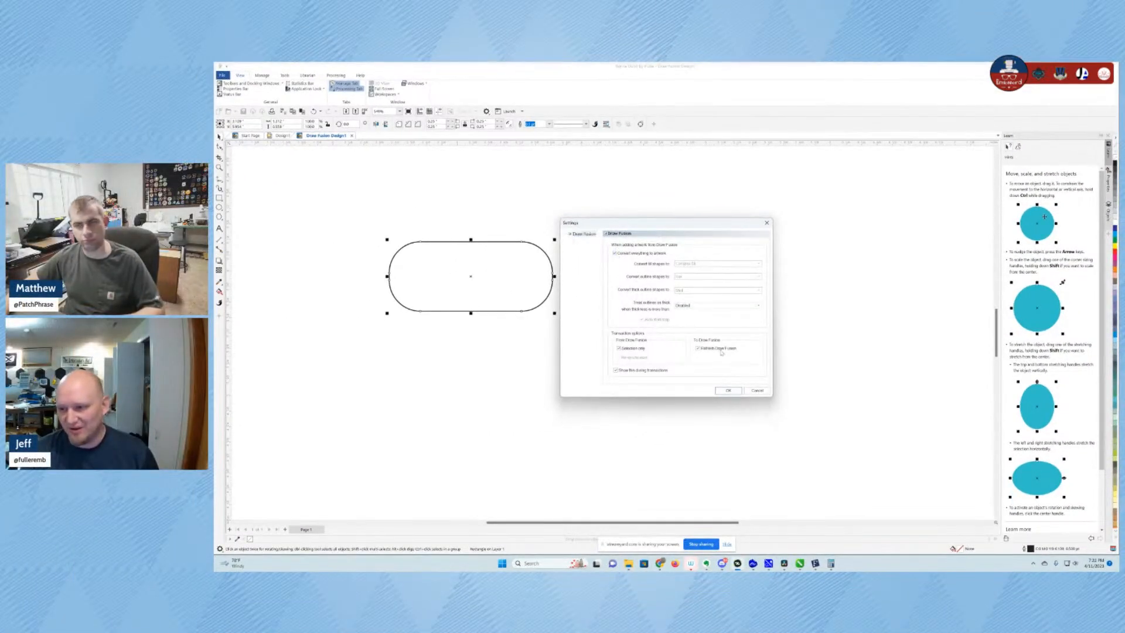
left_click(631, 255)
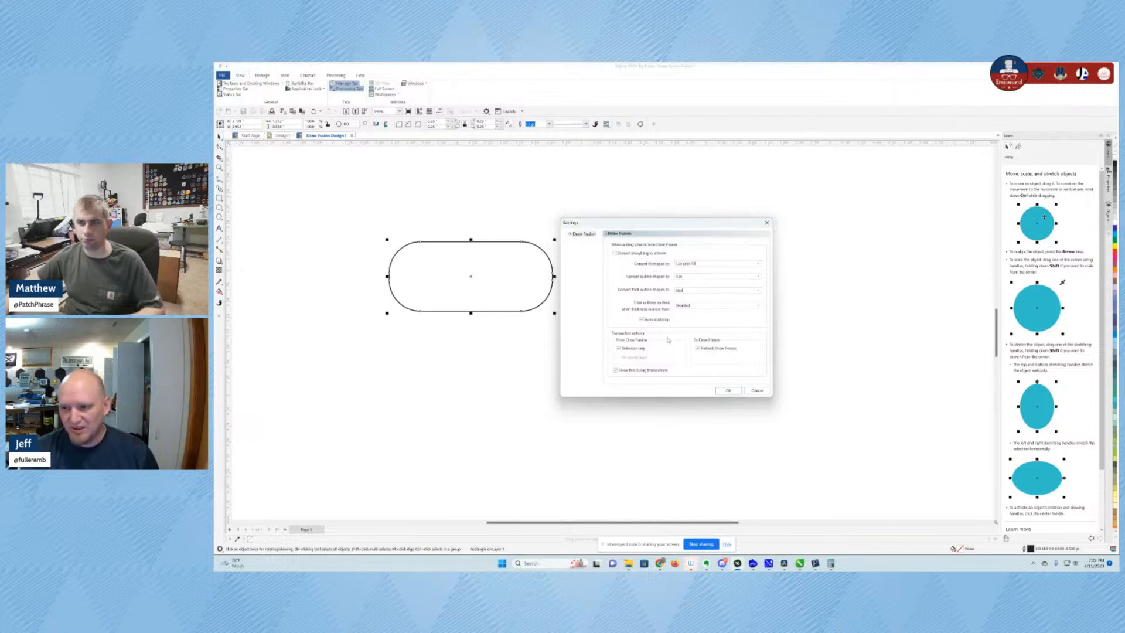
left_click(728, 390)
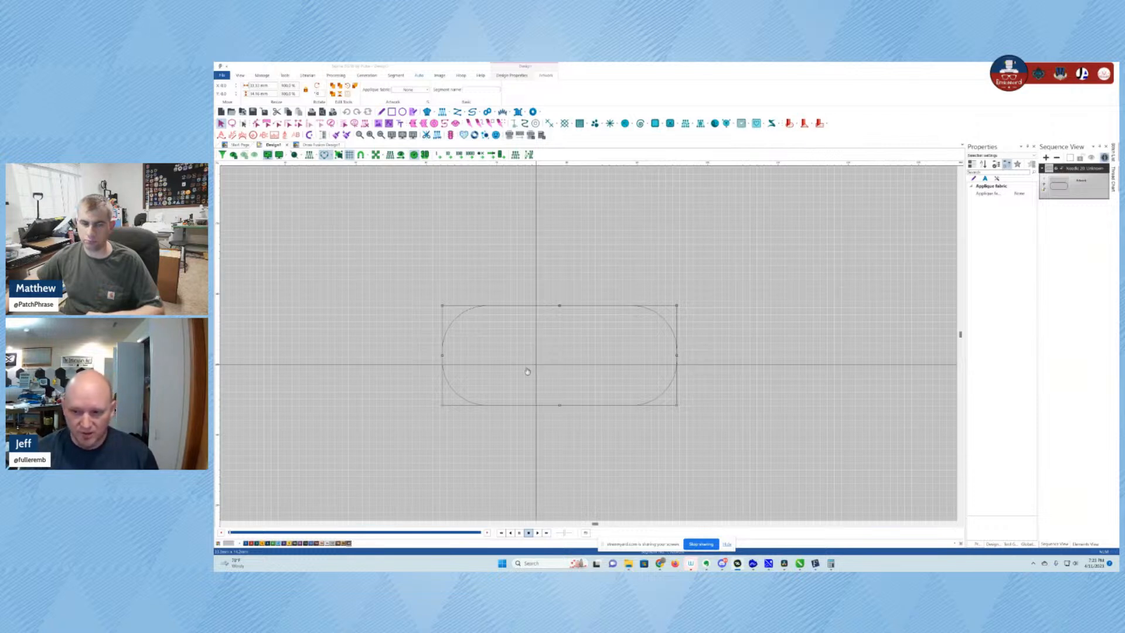
- Convert the rounded rectangle artwork to a Steil segment and reposition it in the upper middle of the design area
right_click(481, 324)
mouse_move(506, 454)
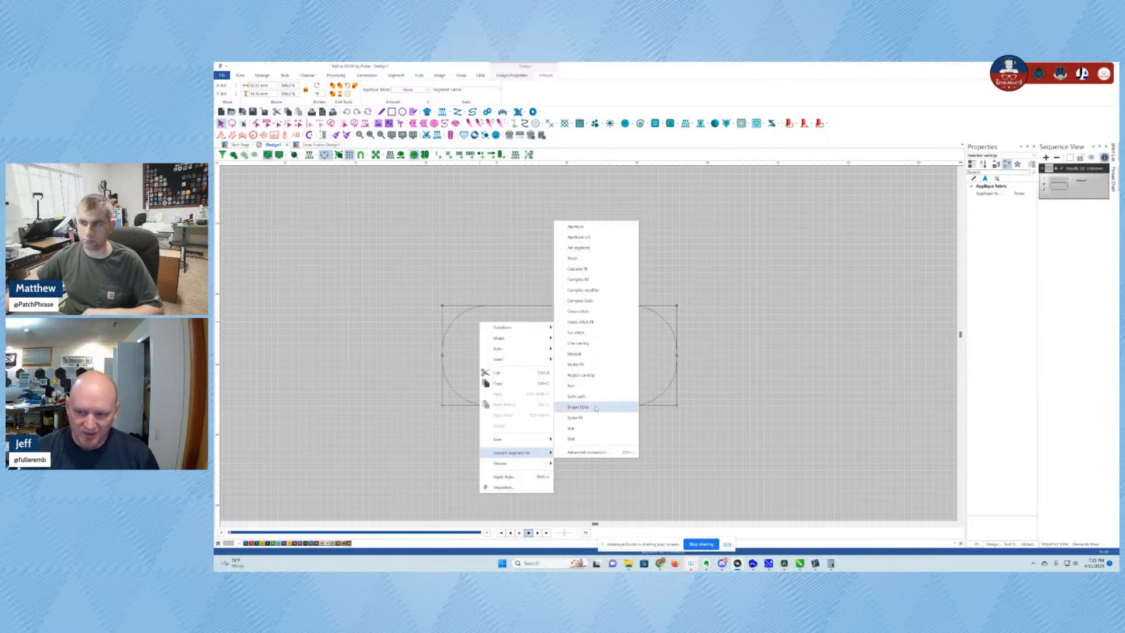
left_click(595, 439)
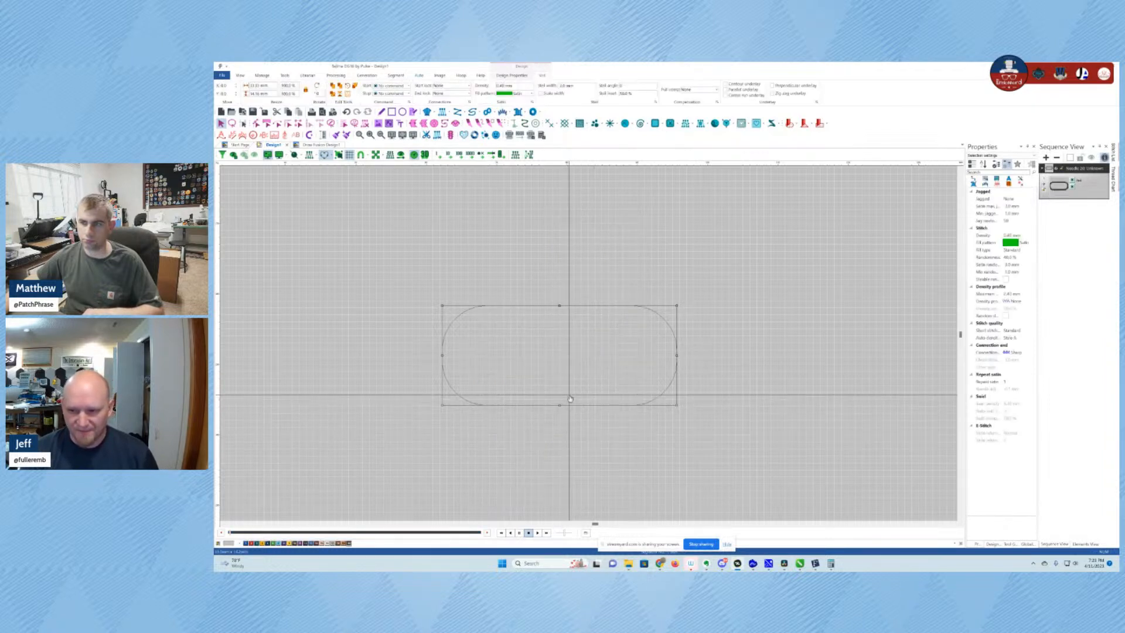
left_click_drag(565, 371, 499, 314)
right_click(499, 313)
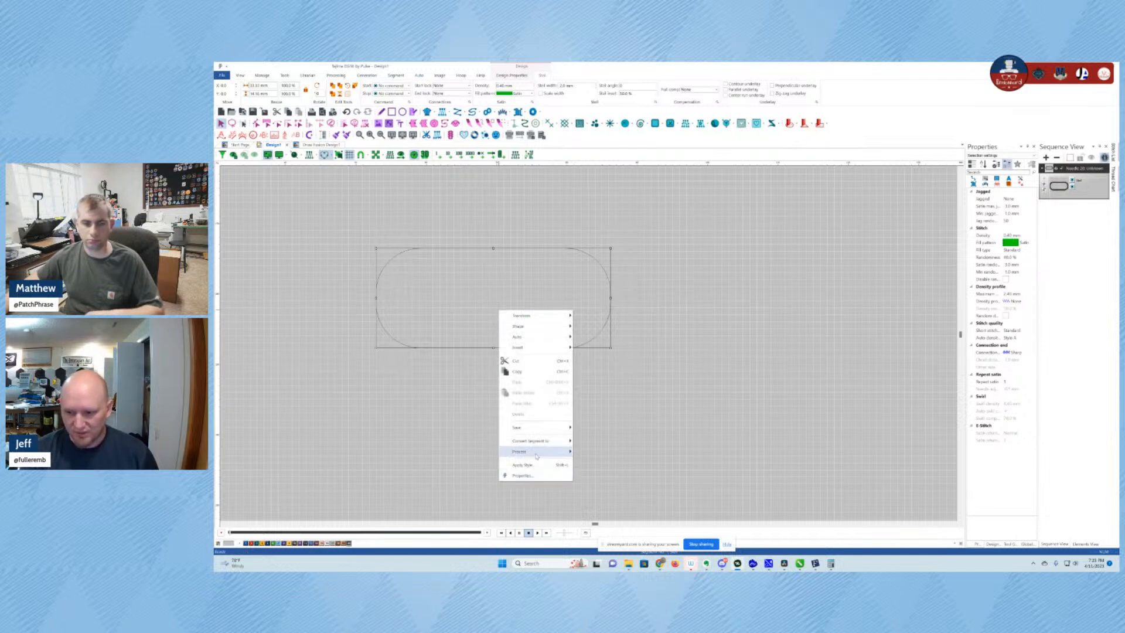
mouse_move(539, 447)
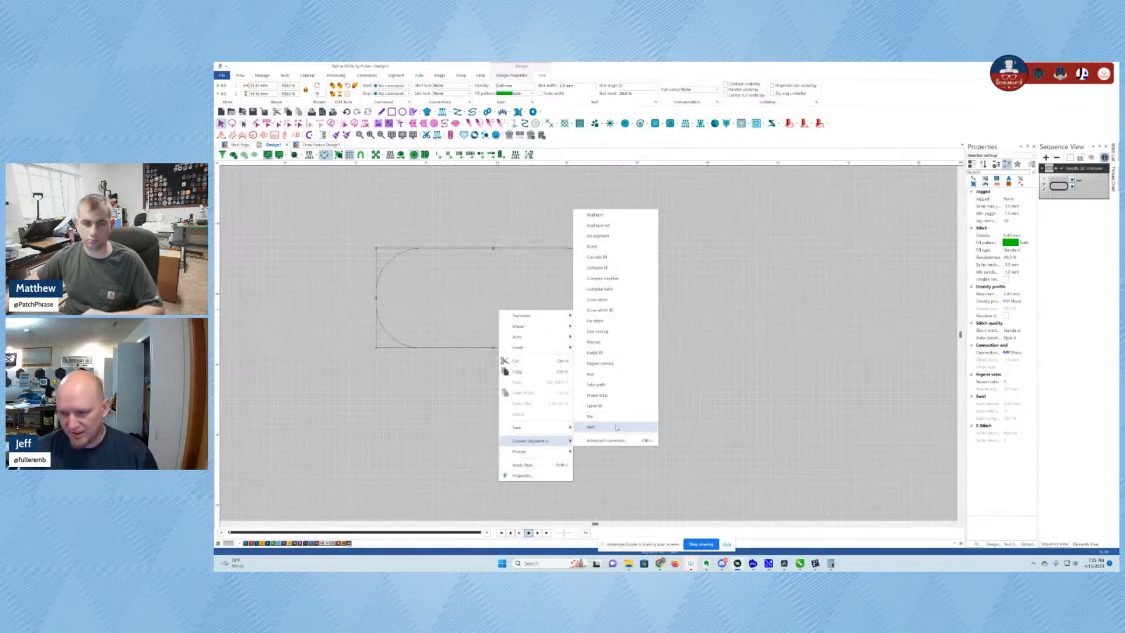
left_click(619, 426)
left_click_drag(568, 319, 644, 327)
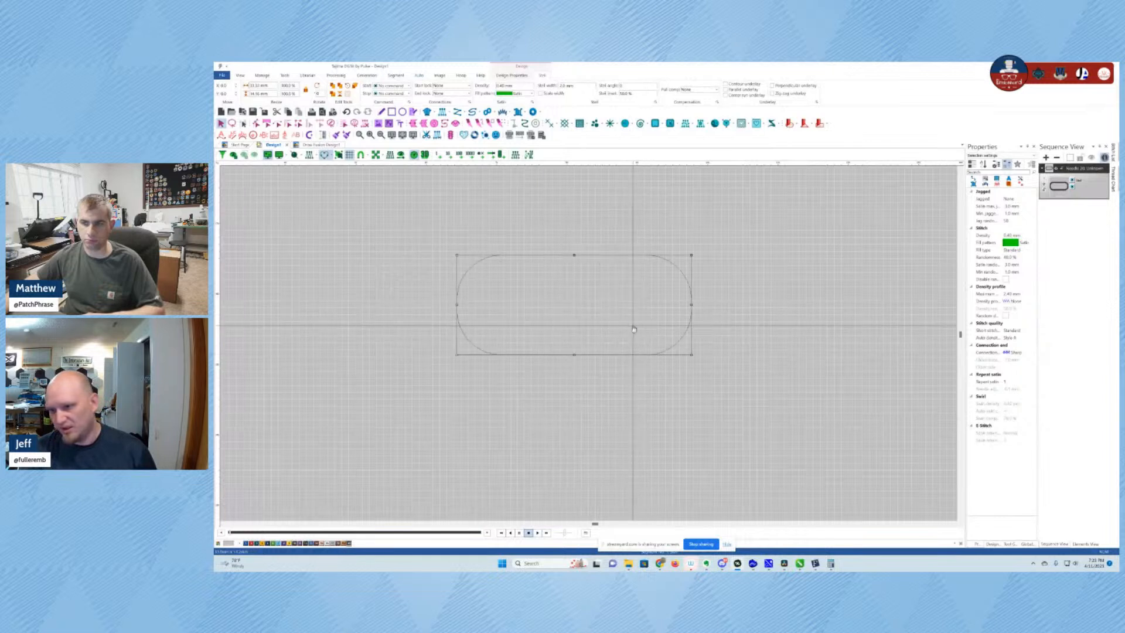
- Convert the rounded rectangle to a Complex Fill segment and show its fill stitches
right_click(634, 326)
mouse_move(669, 456)
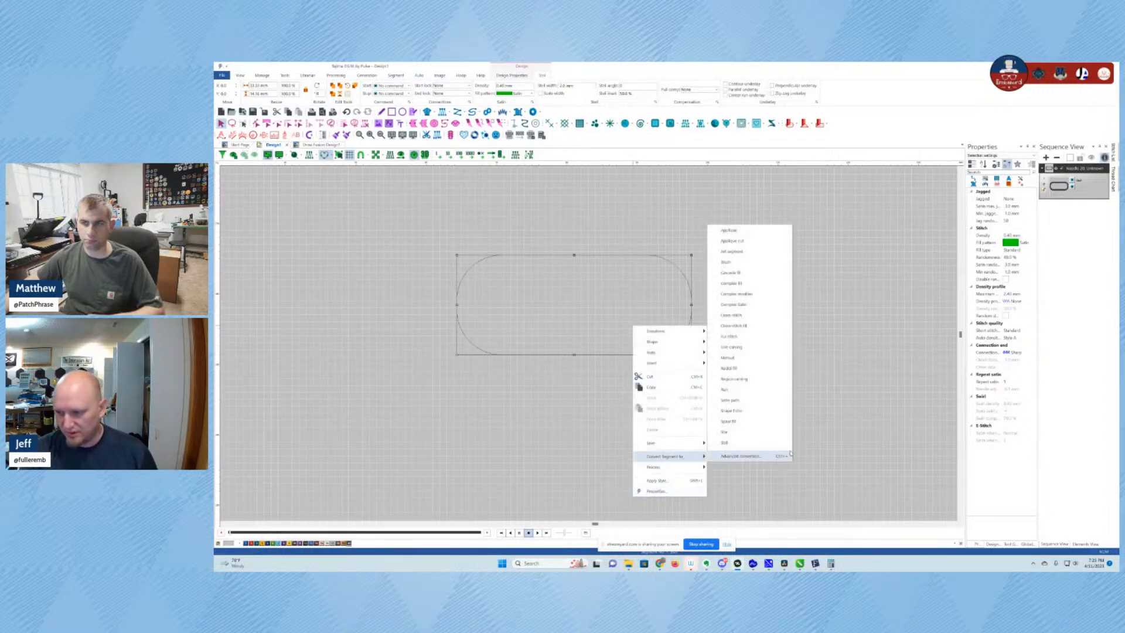
left_click(733, 283)
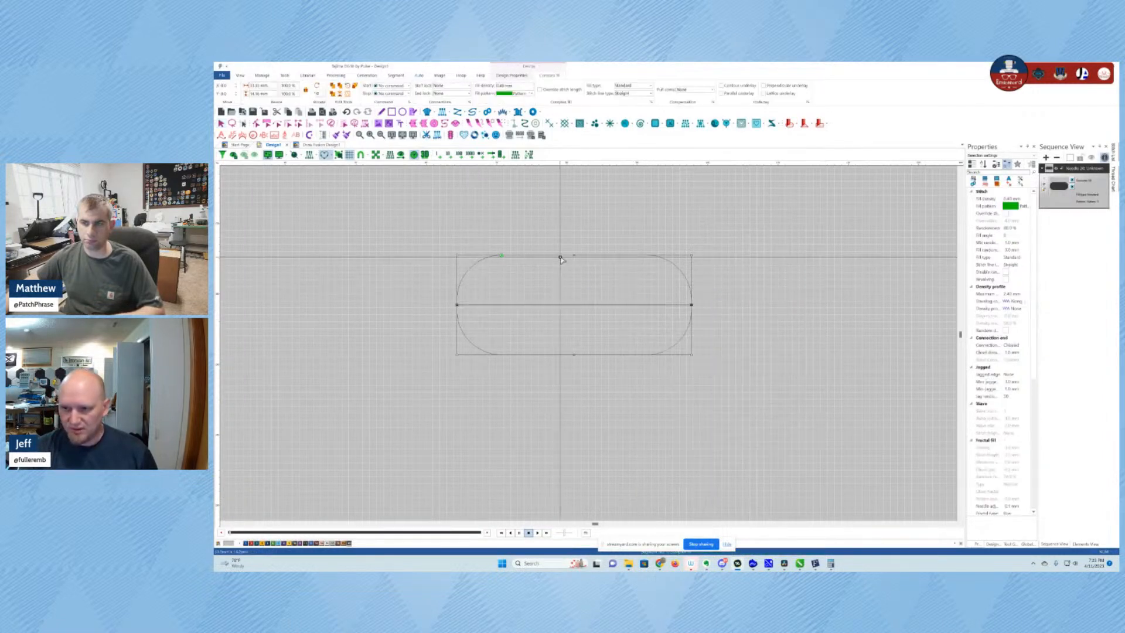
key("Escape")
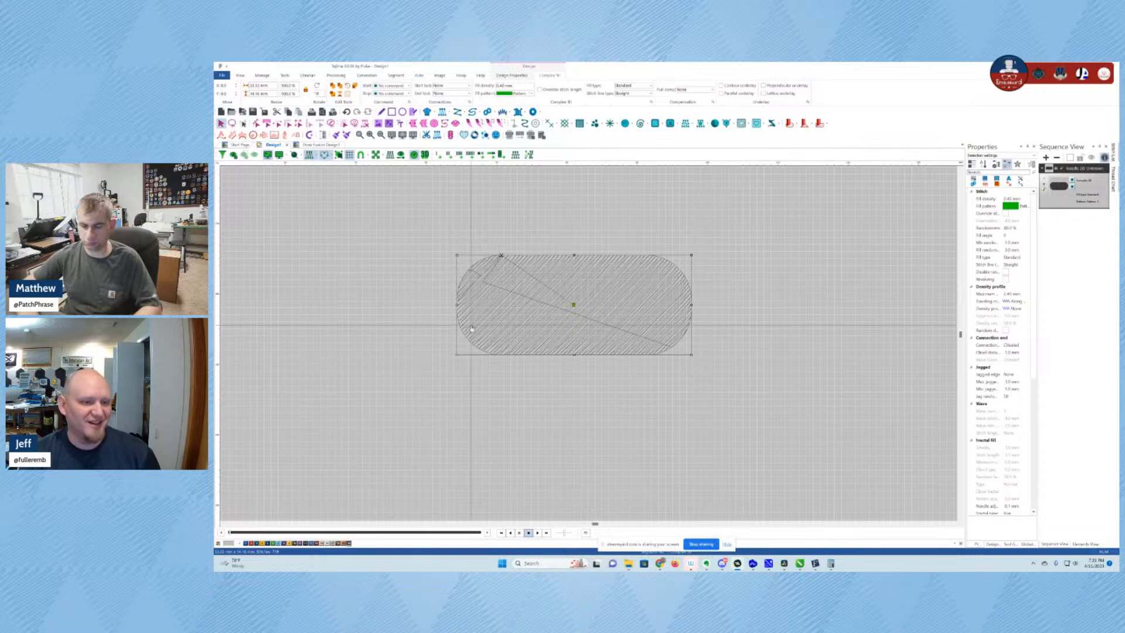
- Convert the rounded rectangle to a Steil segment and show its border stitches in 3D
right_click(528, 313)
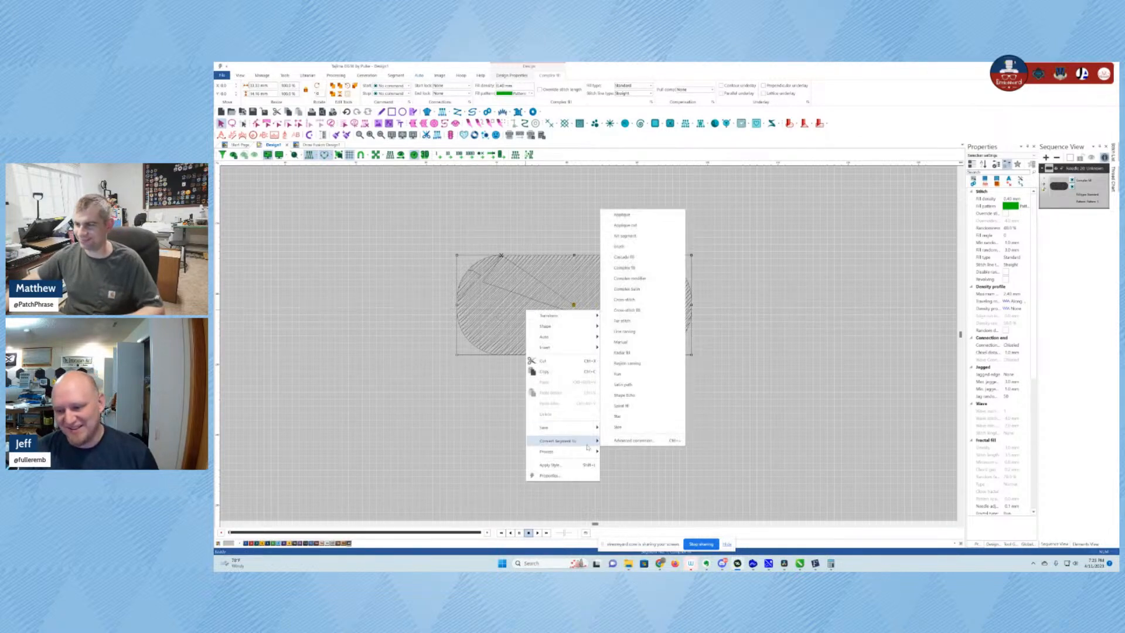
mouse_move(560, 440)
left_click(620, 429)
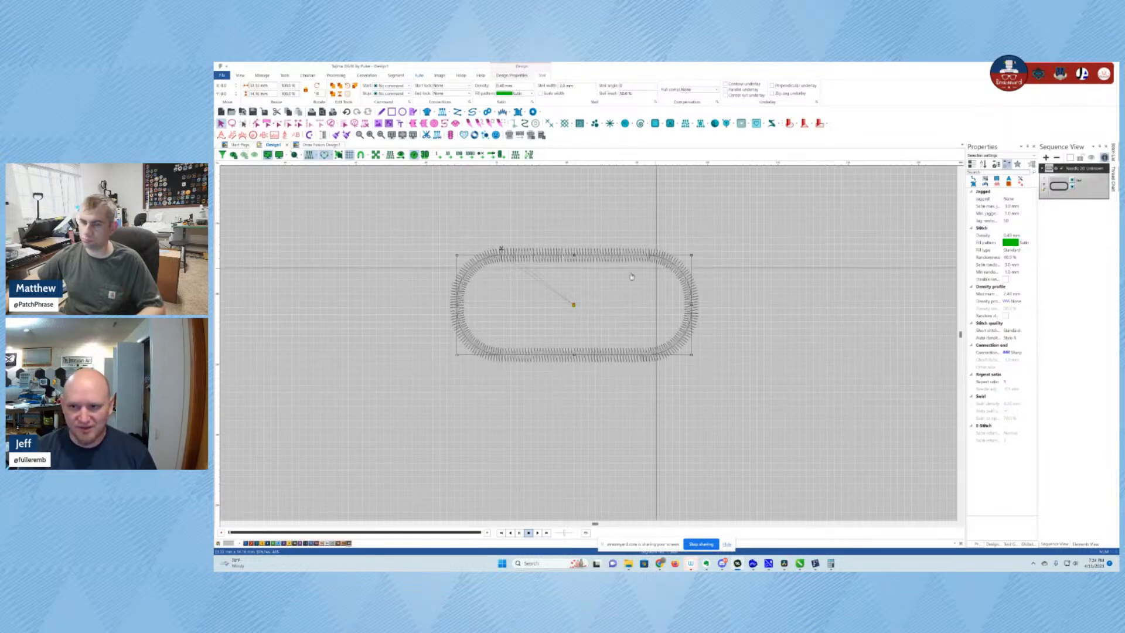
left_click(426, 155)
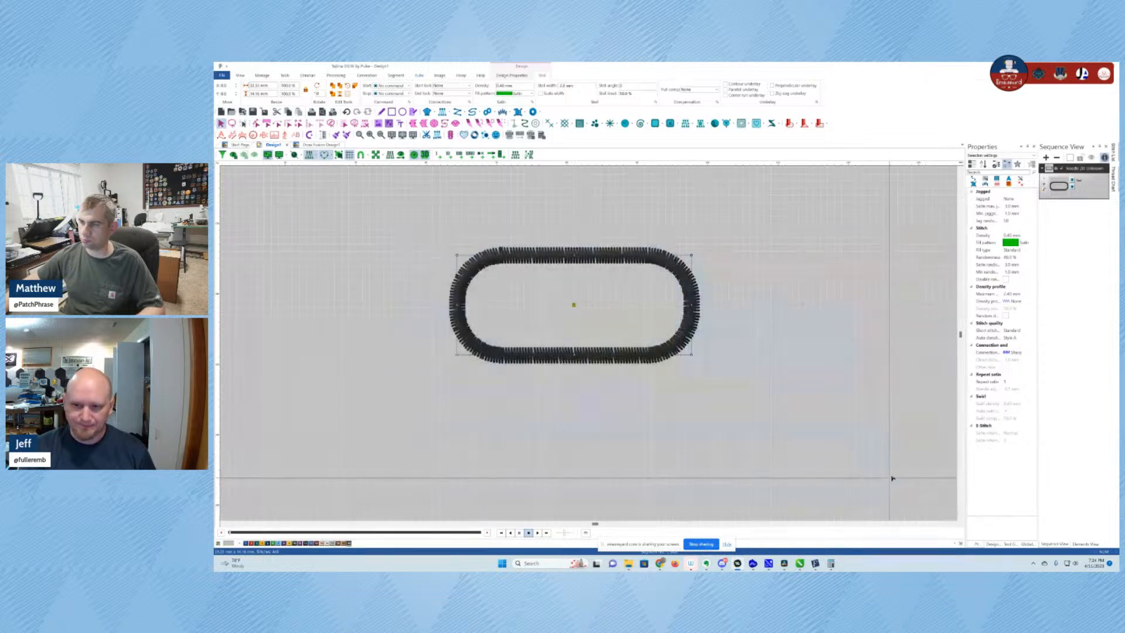
- Delete the rounded rectangle segment from the design
key("Delete")
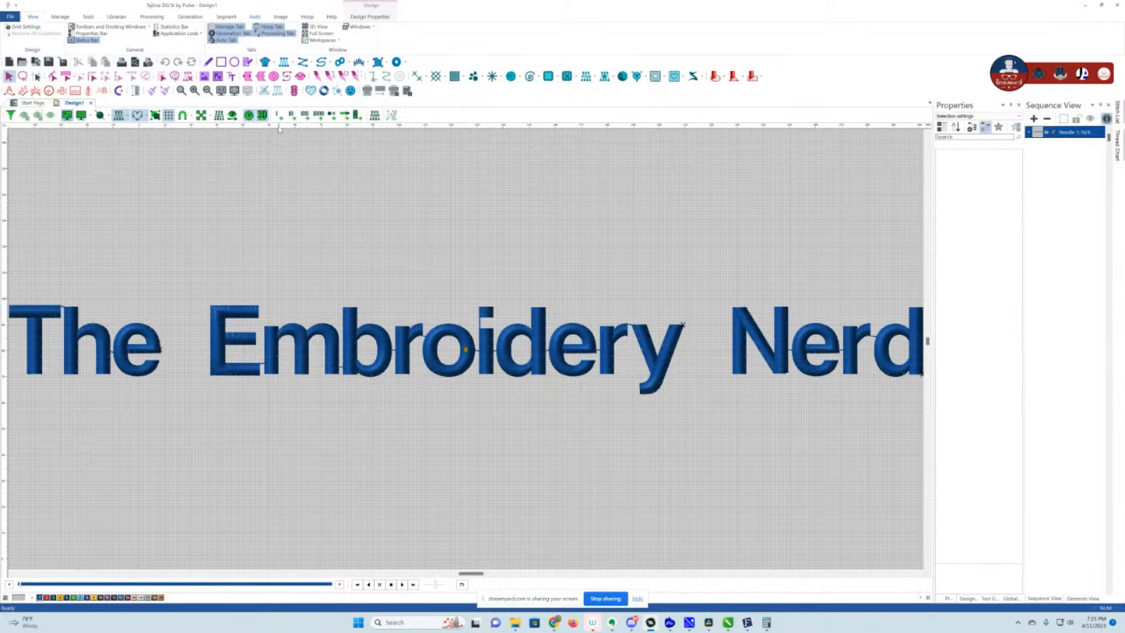
- Toggle the 3D view and the stitch display of "The Embroidery Nerd" lettering to compare its stitches with its outlines
left_click(262, 116)
left_click(262, 117)
left_click(136, 116)
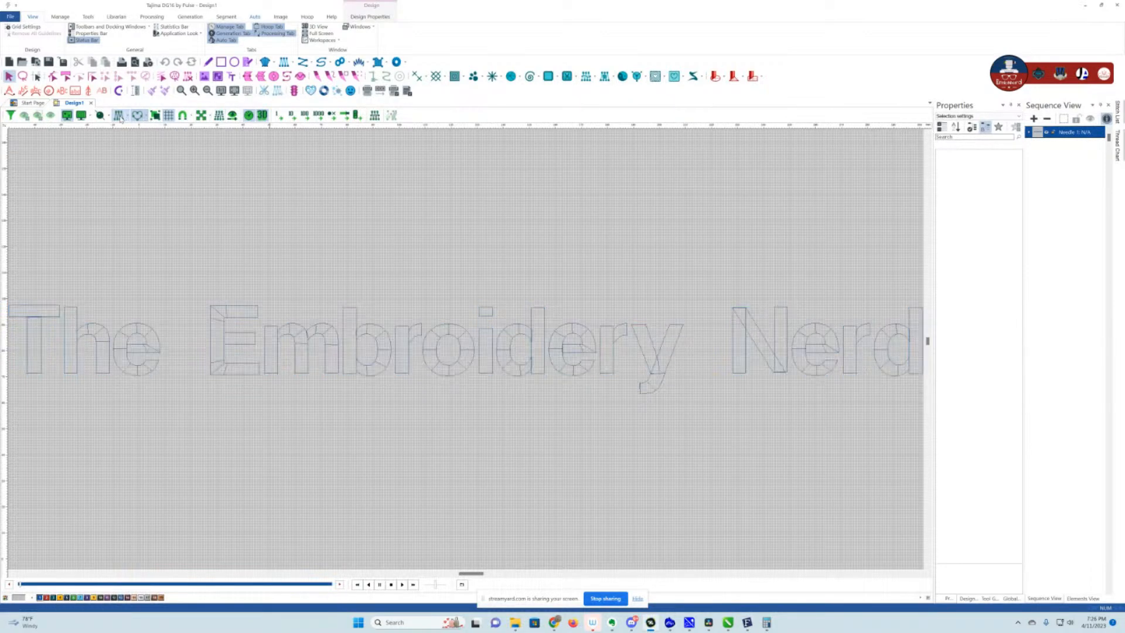
left_click(135, 116)
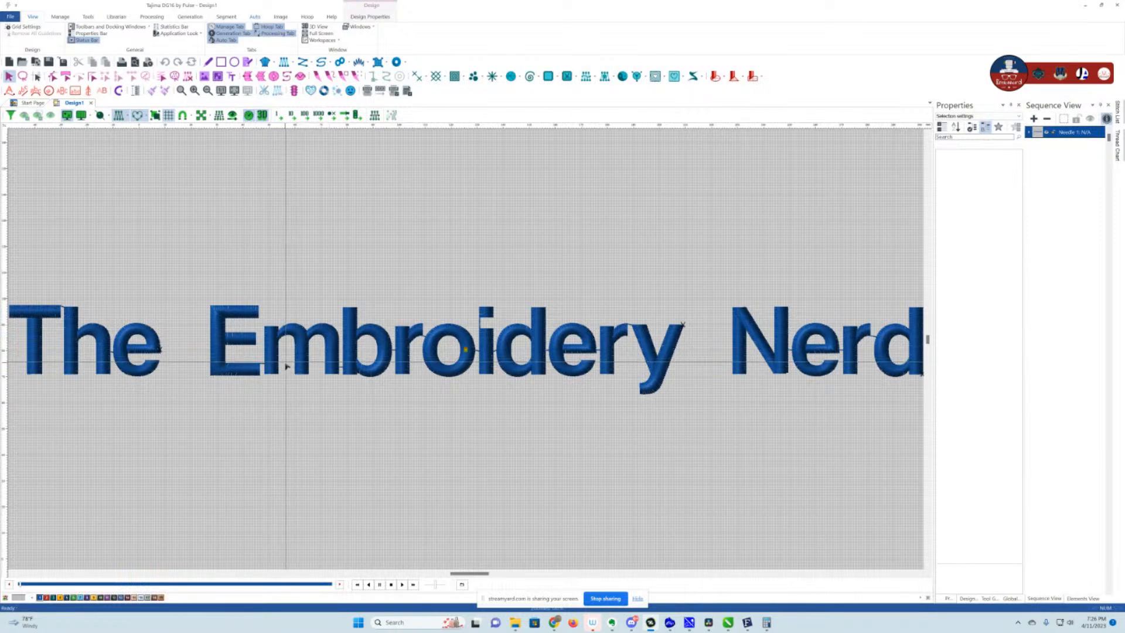
- Export the lettering design as the JPEG image Design1.JPG at actual size and 1200 DPI
scroll(321, 357, "down", 2)
left_click(10, 17)
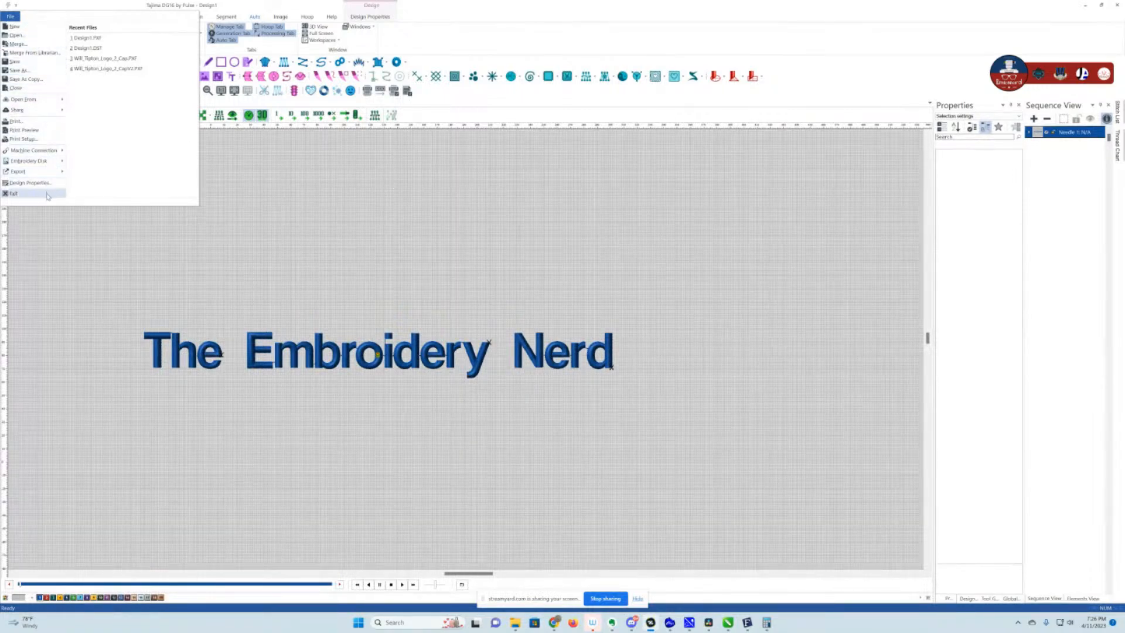
left_click(50, 172)
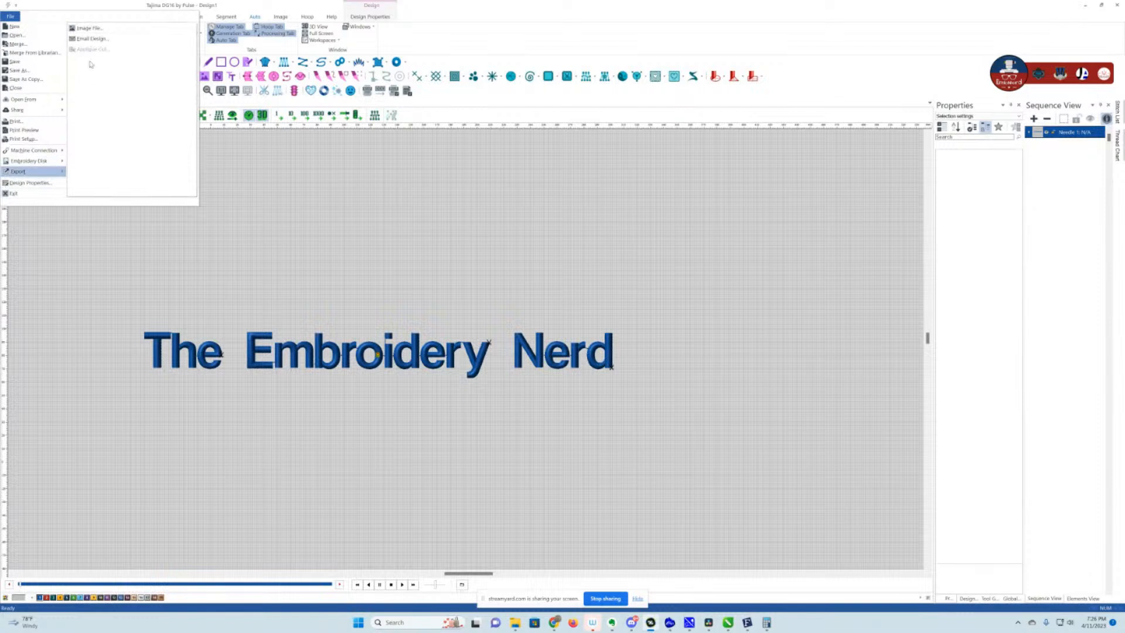
left_click(89, 27)
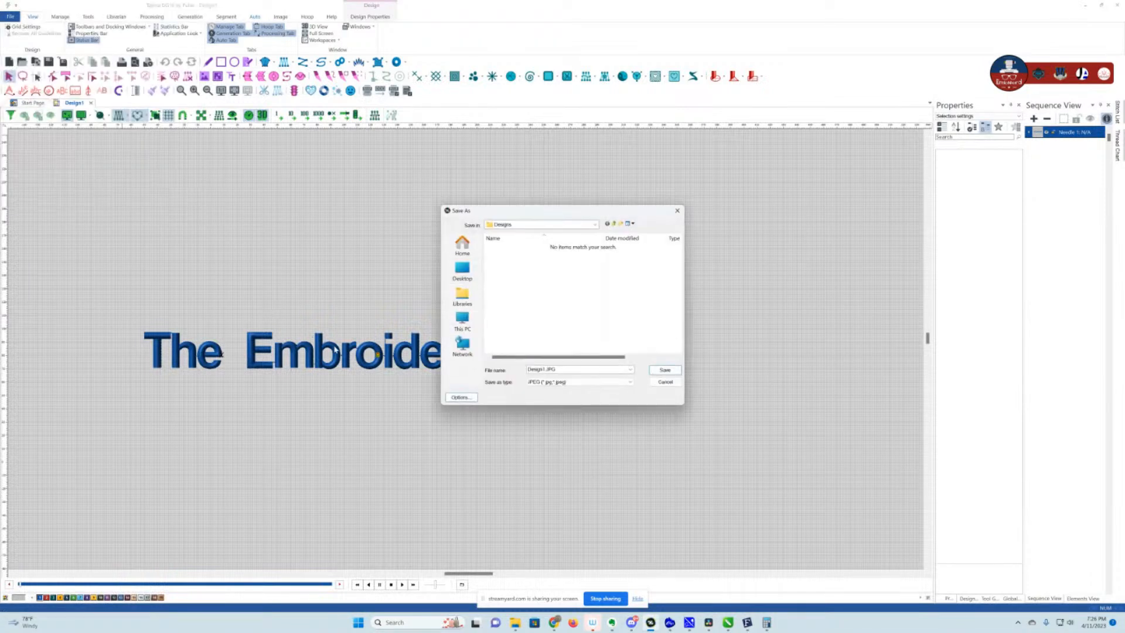
left_click(598, 383)
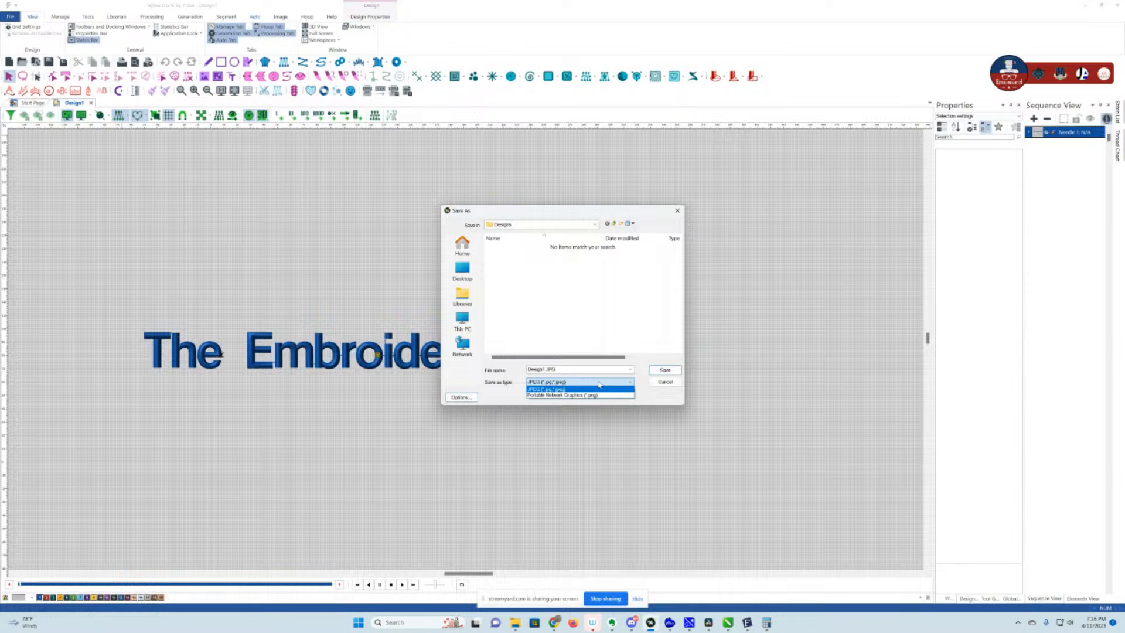
left_click(598, 385)
left_click(457, 397)
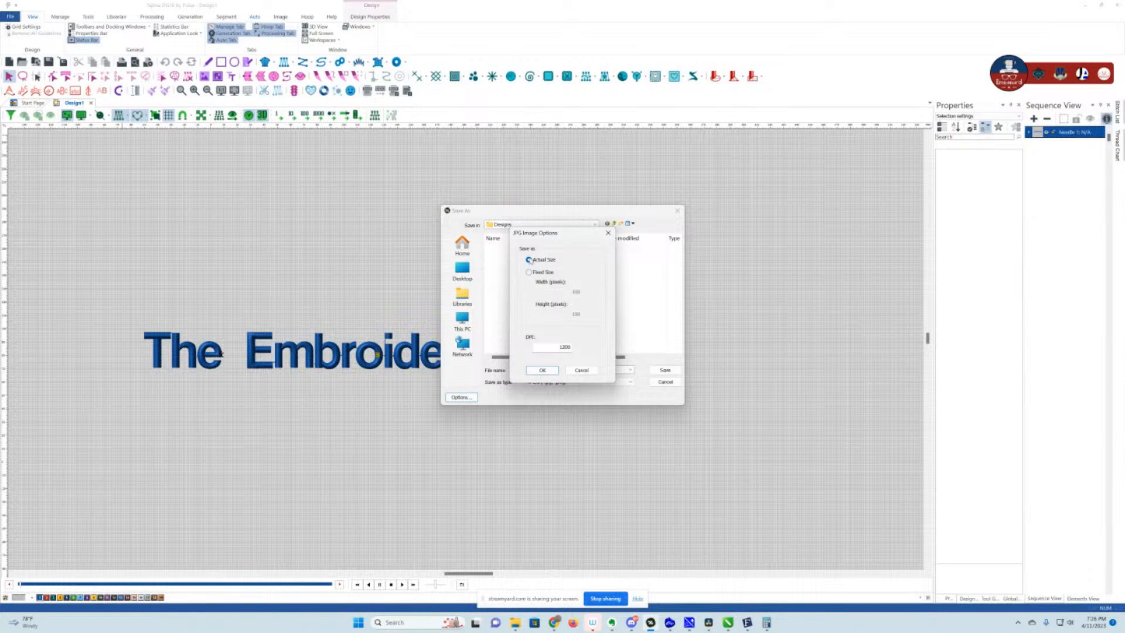
left_click(533, 373)
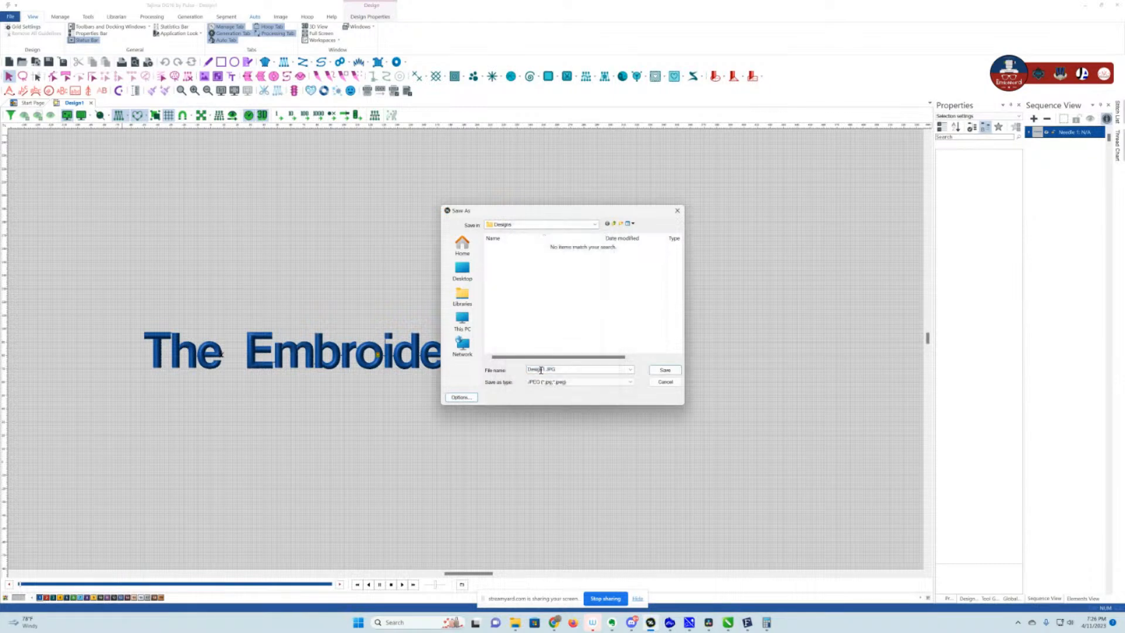
left_click(664, 370)
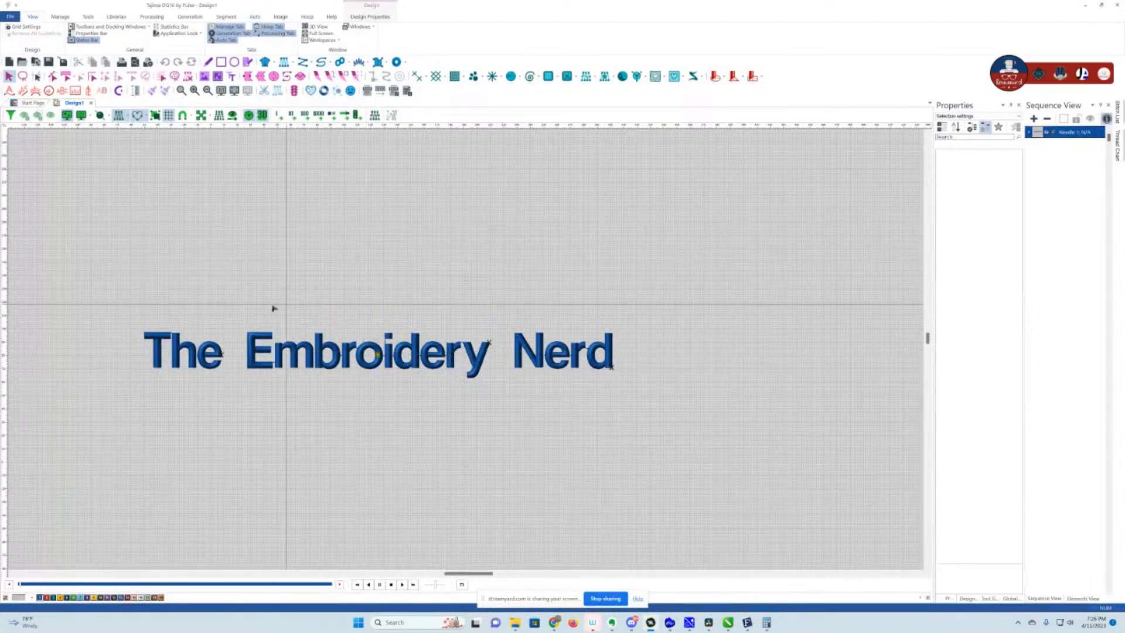
- Check the lettering with the 3D stitch display, and hide and restore the stitch playback controls
left_click_drag(126, 287, 663, 398)
left_click(319, 174)
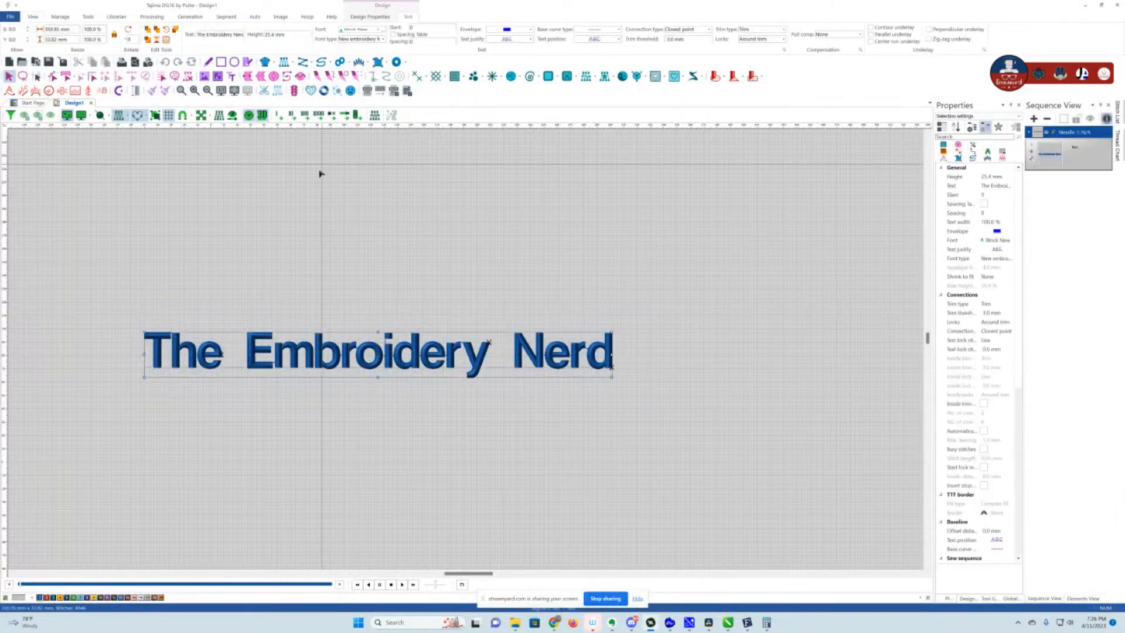
left_click(262, 115)
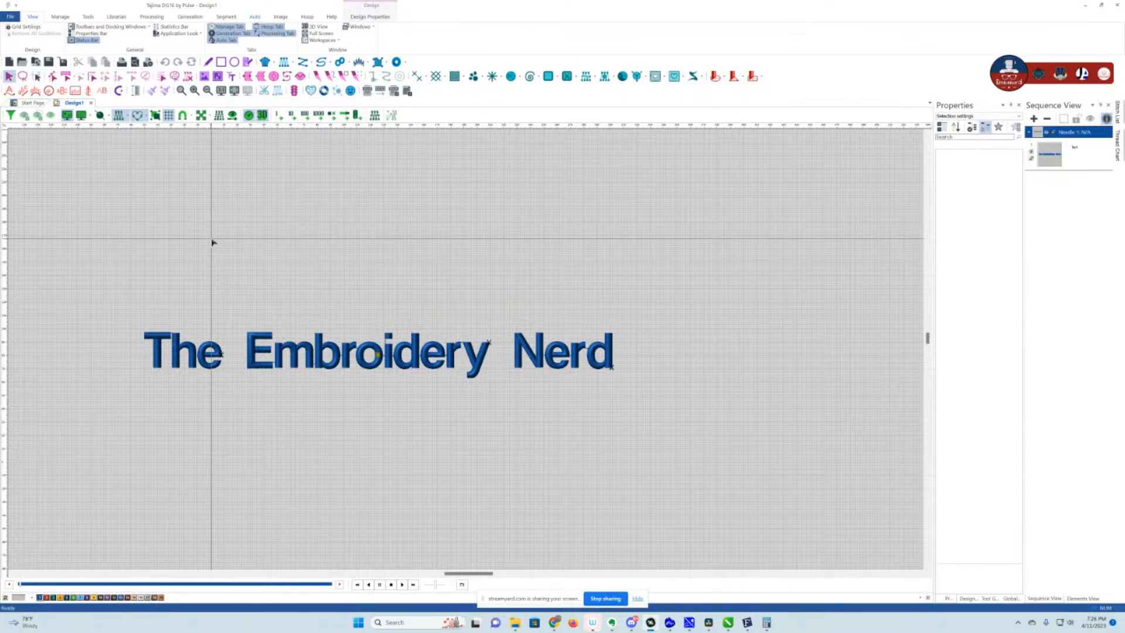
left_click(249, 116)
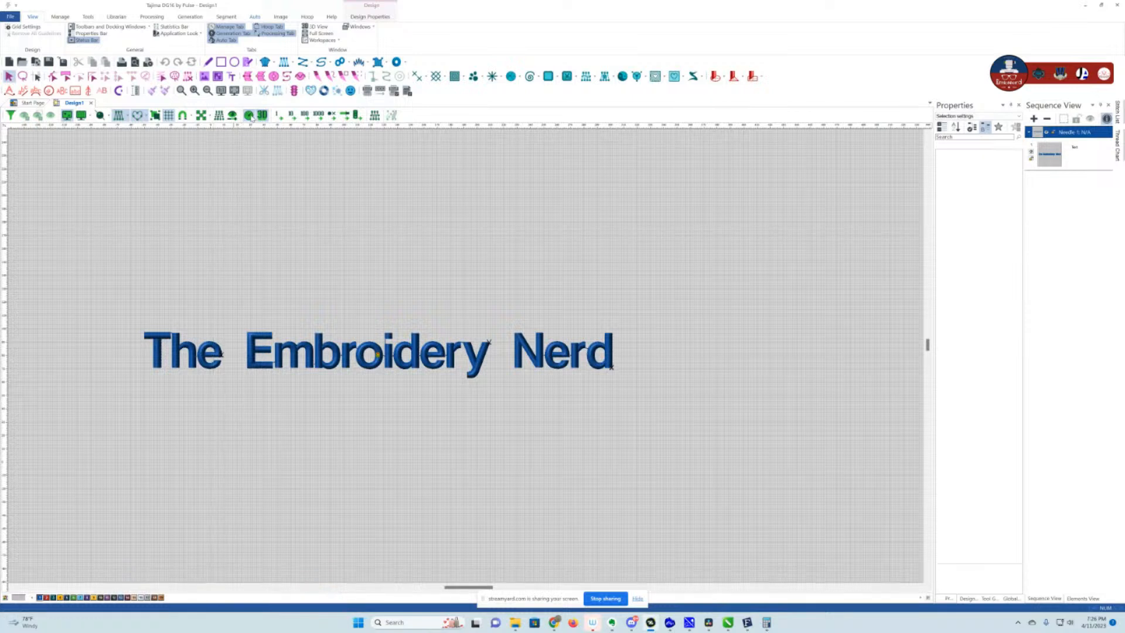
left_click(249, 116)
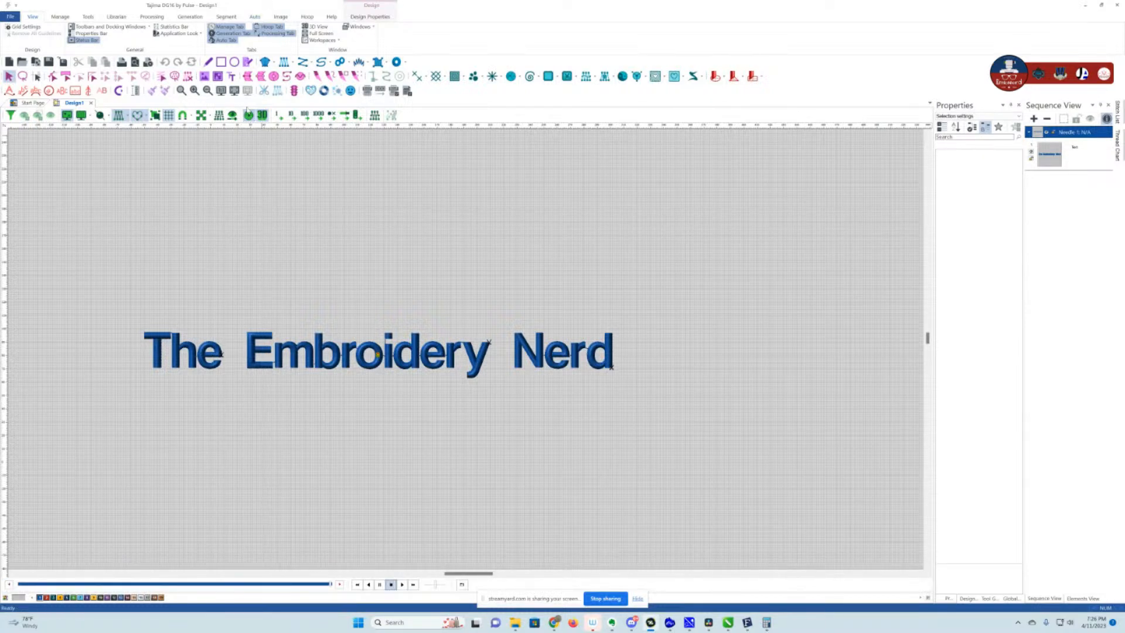
- Play the stitch-out simulation of the lettering and scrub through it to the last stitch
left_click(402, 584)
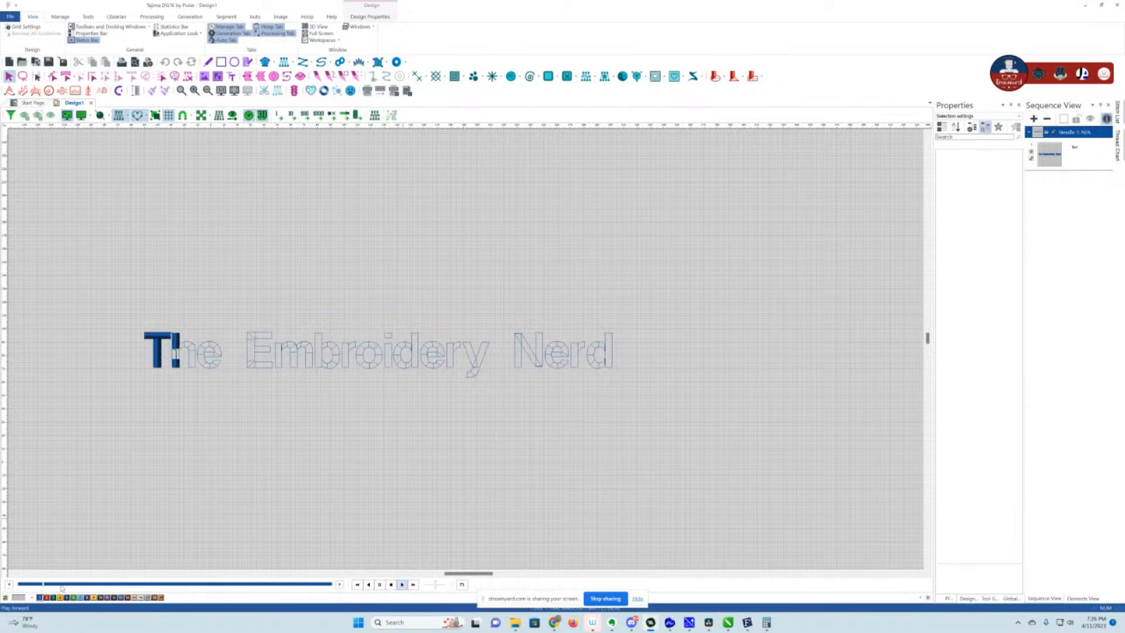
left_click(42, 584)
left_click_drag(43, 586, 235, 579)
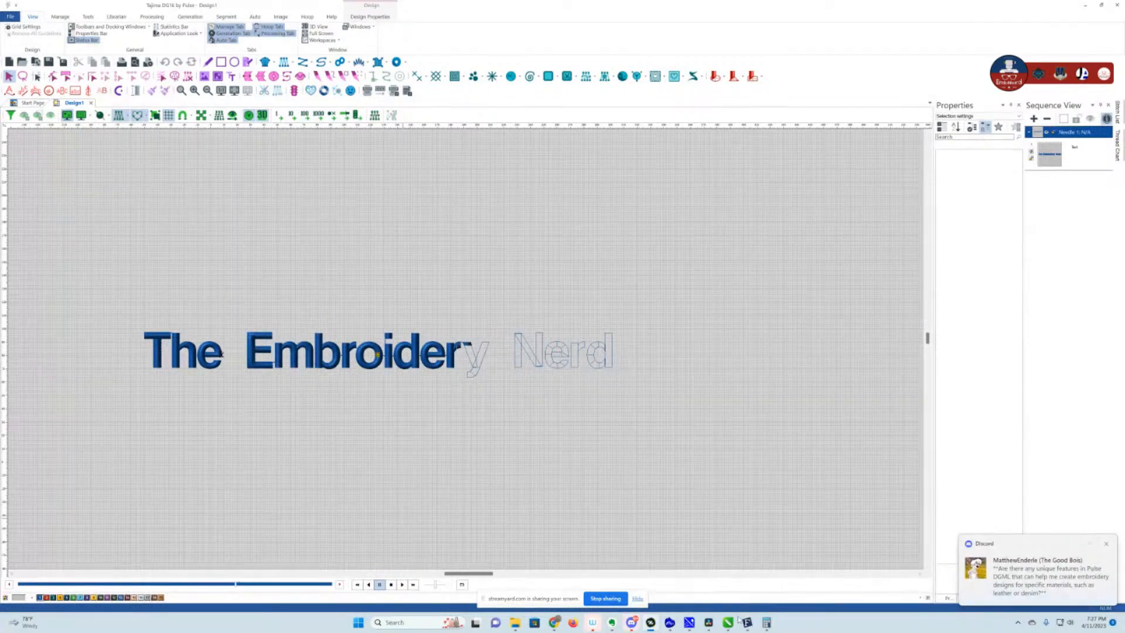
left_click(1107, 544)
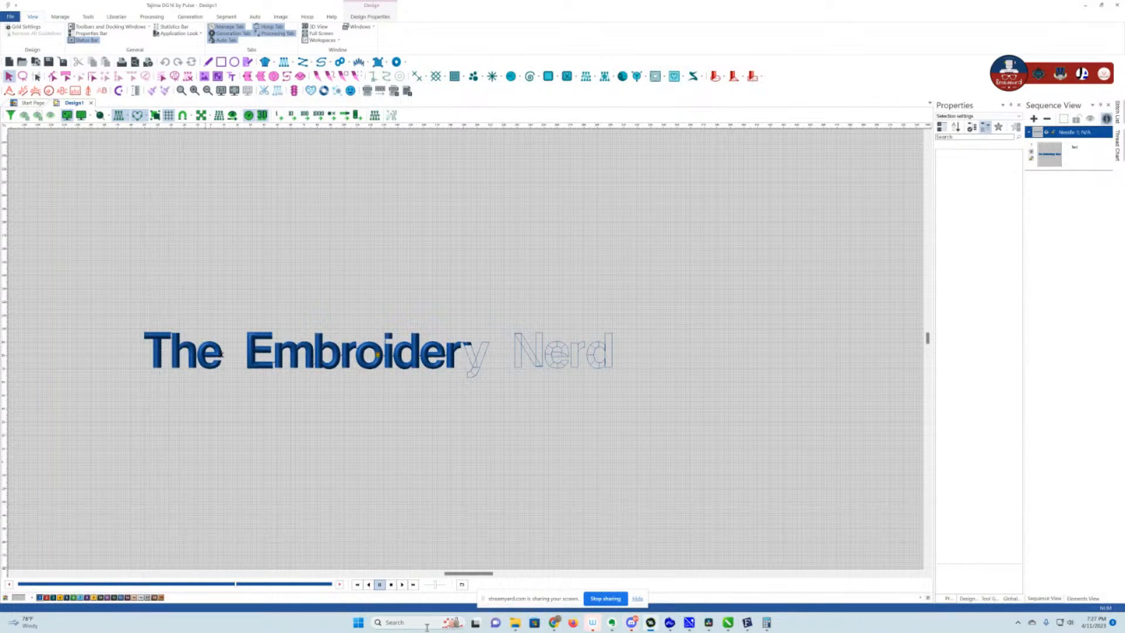
left_click_drag(236, 586, 336, 588)
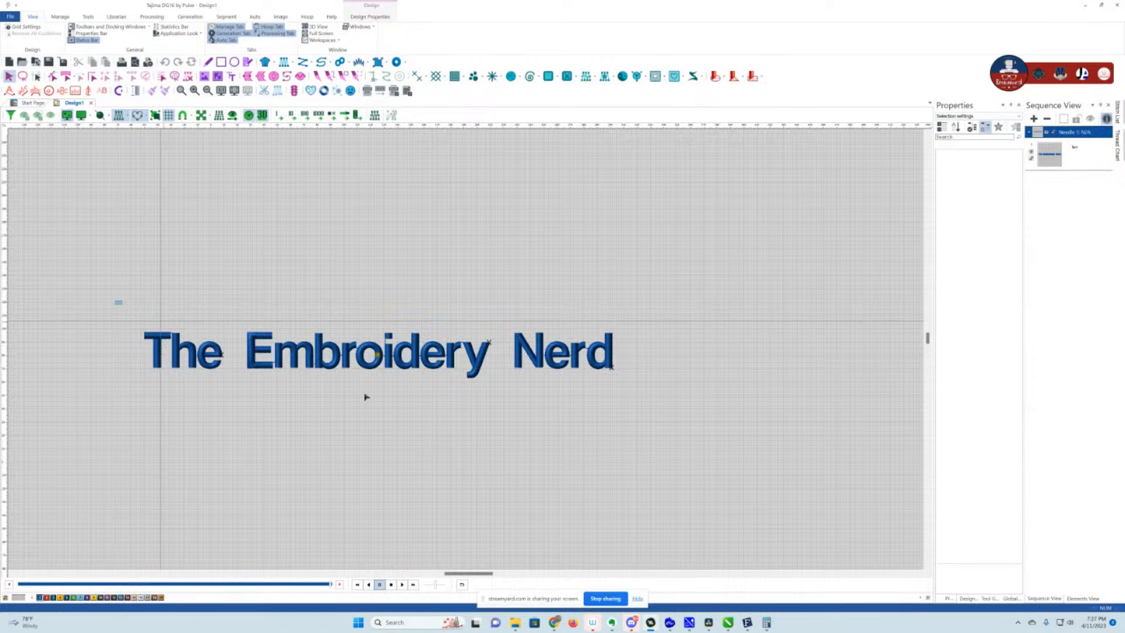
- Select the whole "The Embroidery Nerd" lettering and delete it from the design
left_click_drag(116, 302, 696, 419)
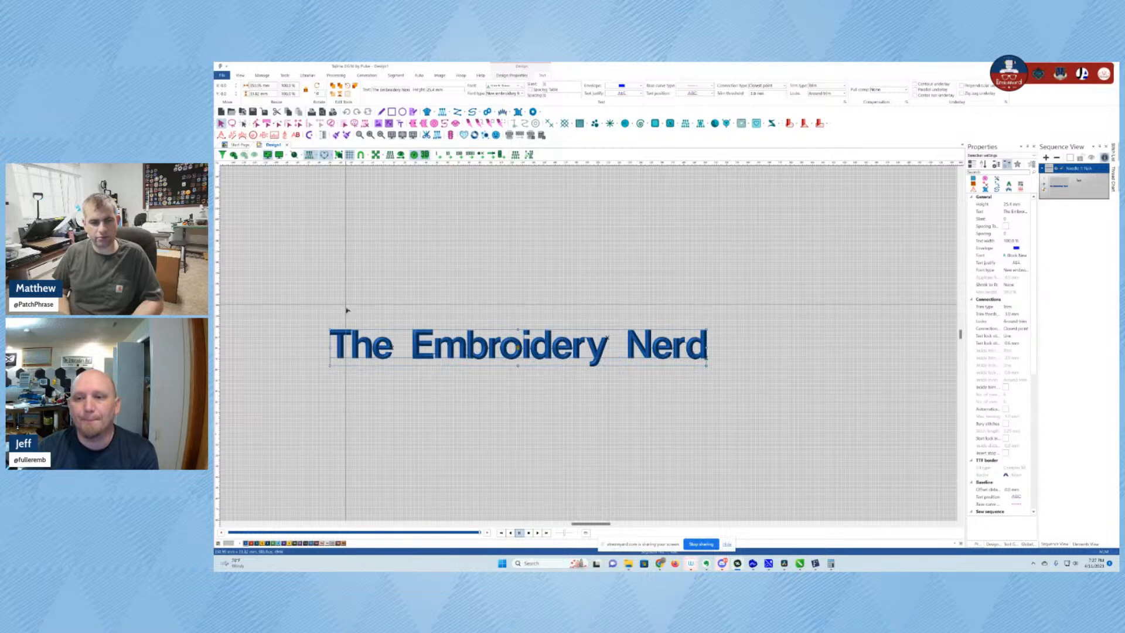
left_click_drag(343, 309, 704, 384)
key("Delete")
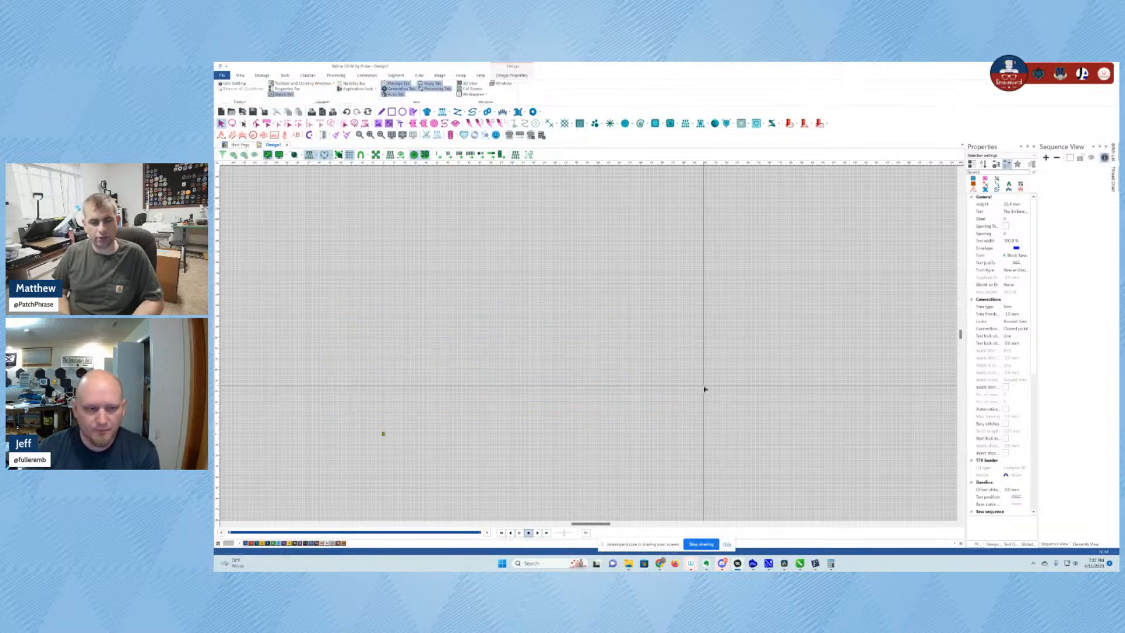